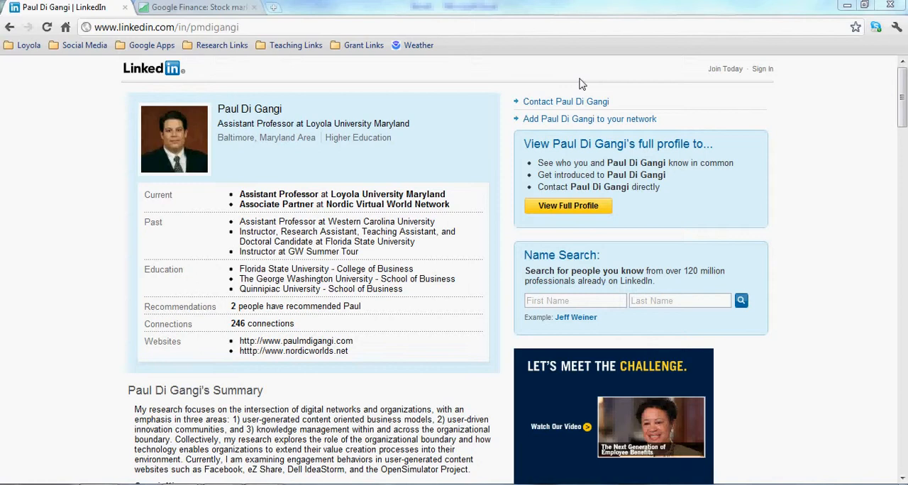
# Open IBM's historical prices in Google Finance and download them to a spreadsheet
pyautogui.click(206, 10)
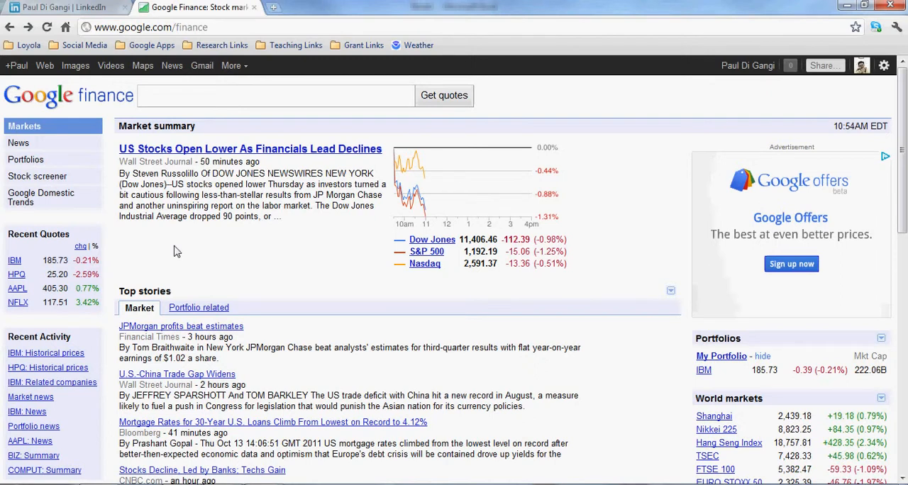
pyautogui.click(14, 261)
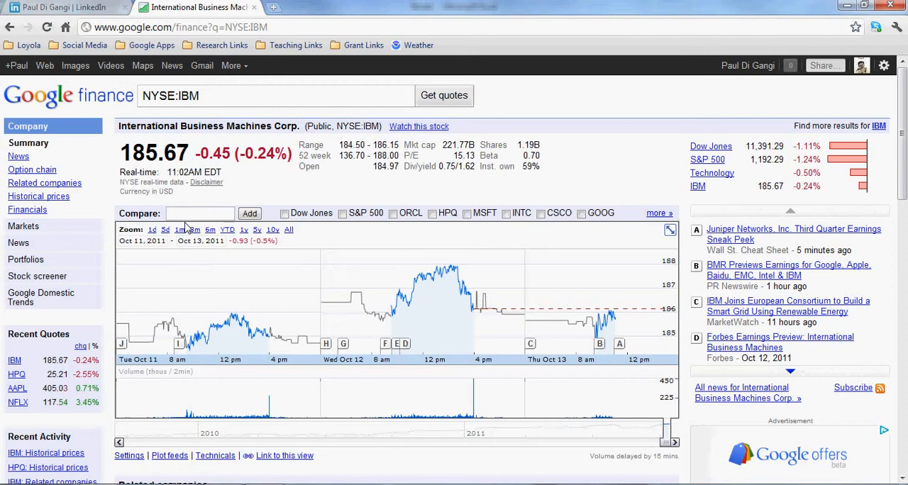
pyautogui.click(61, 199)
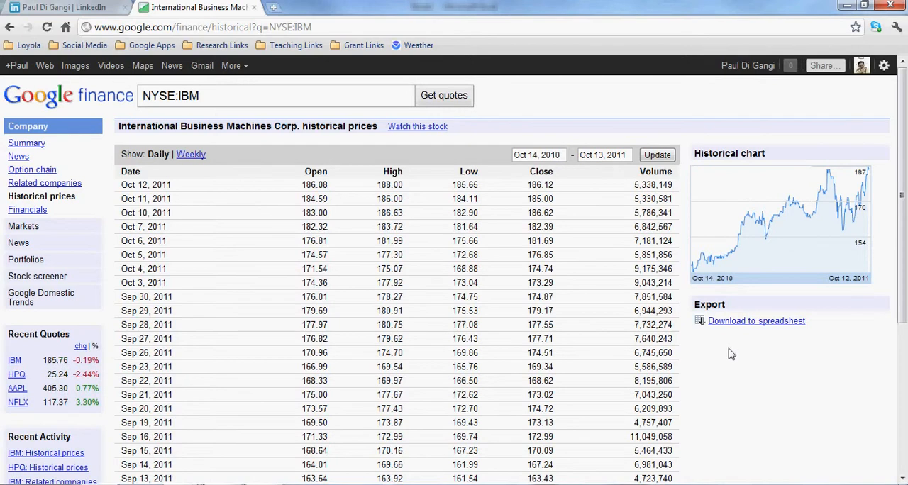
pyautogui.click(757, 324)
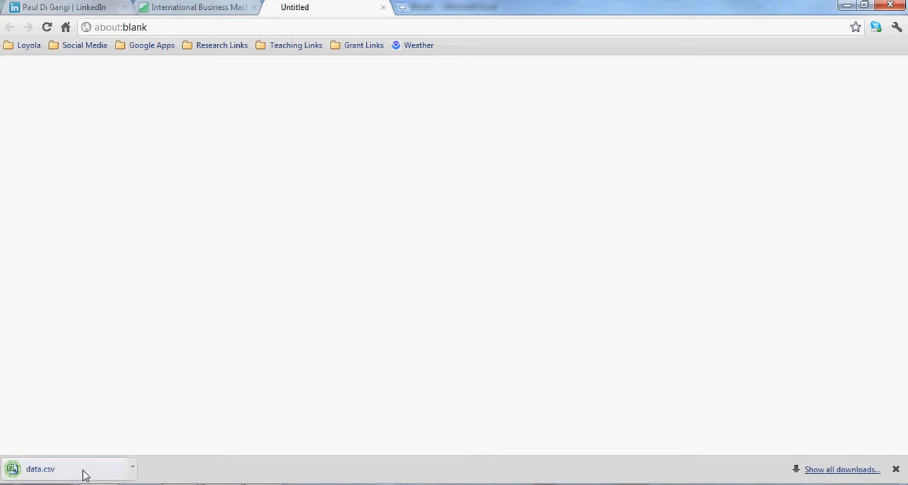
# Show the downloaded data.csv in its folder, open it in Excel and fit the Date column to its contents
pyautogui.rightClick(84, 475)
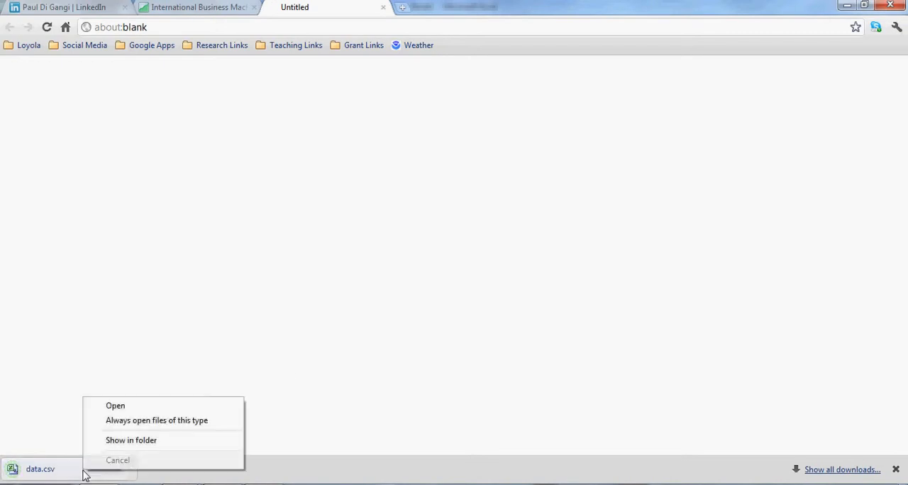
pyautogui.click(144, 441)
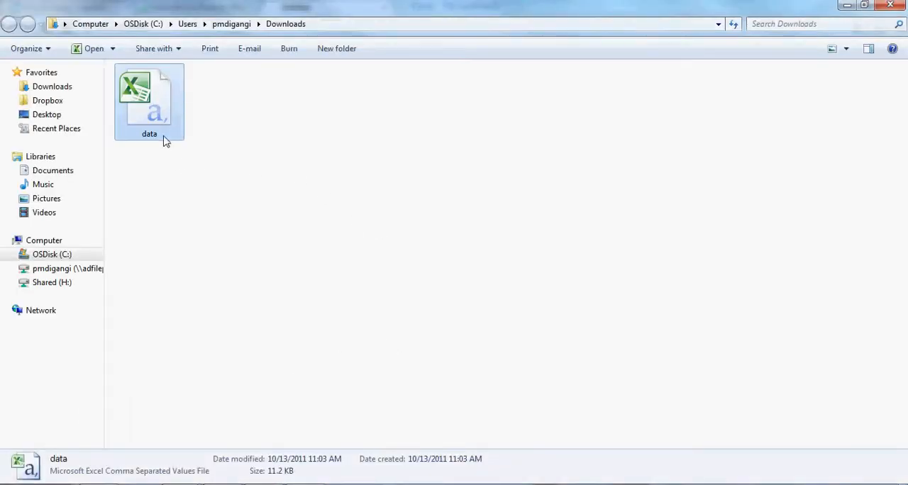
pyautogui.doubleClick(154, 112)
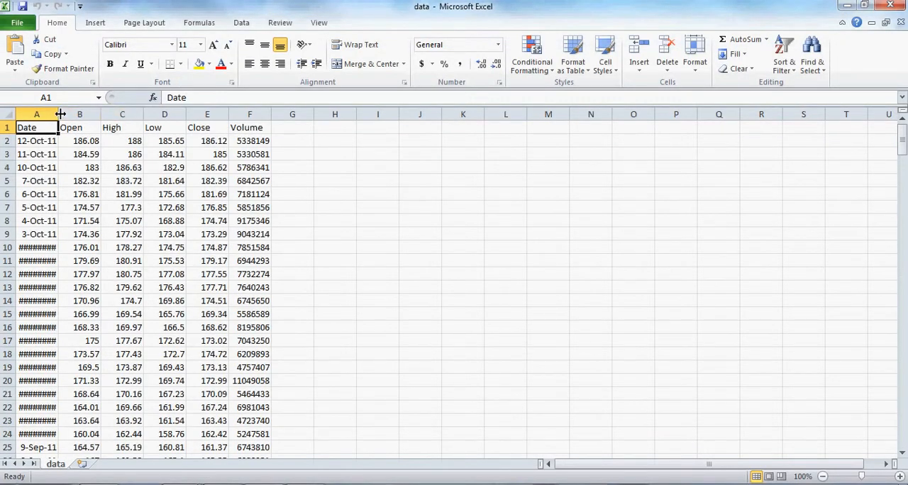
pyautogui.doubleClick(60, 114)
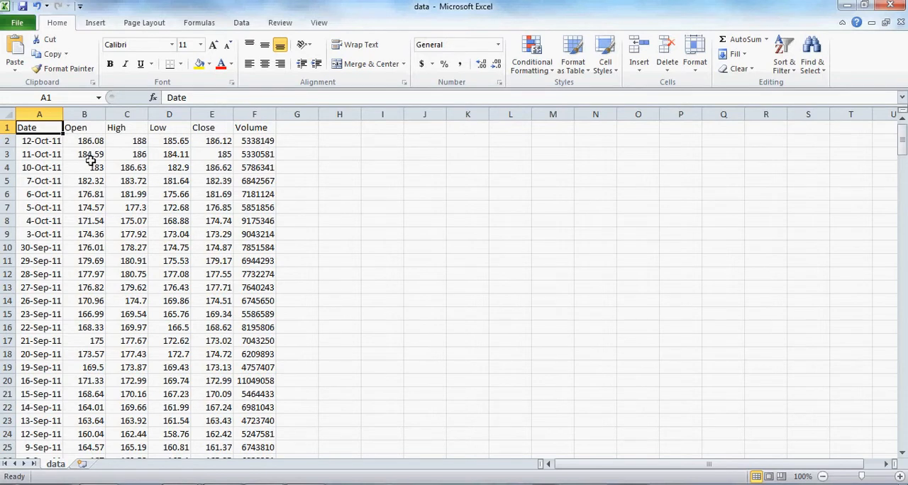
# Format the Open, High, Low and Close prices in B2:E253 as Currency with the $ symbol and two decimals
pyautogui.moveTo(87, 141); pyautogui.dragTo(228, 418)
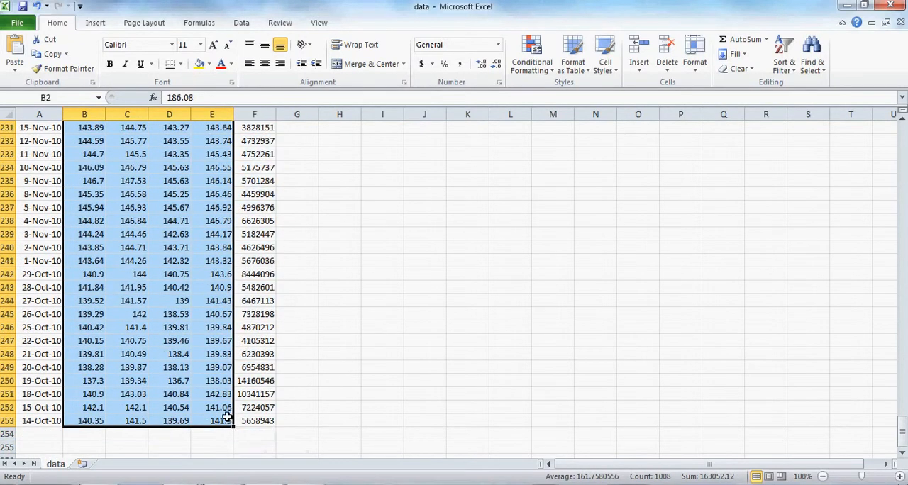
pyautogui.rightClick(221, 262)
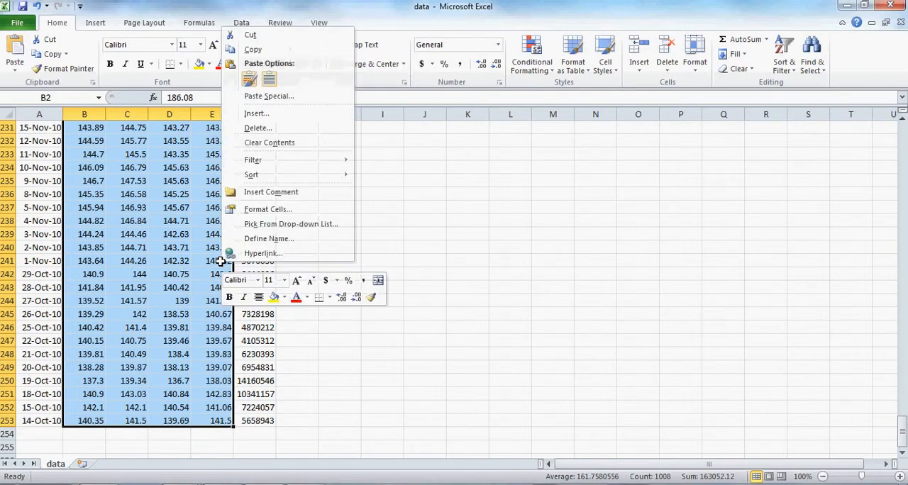
pyautogui.click(261, 210)
pyautogui.click(127, 126)
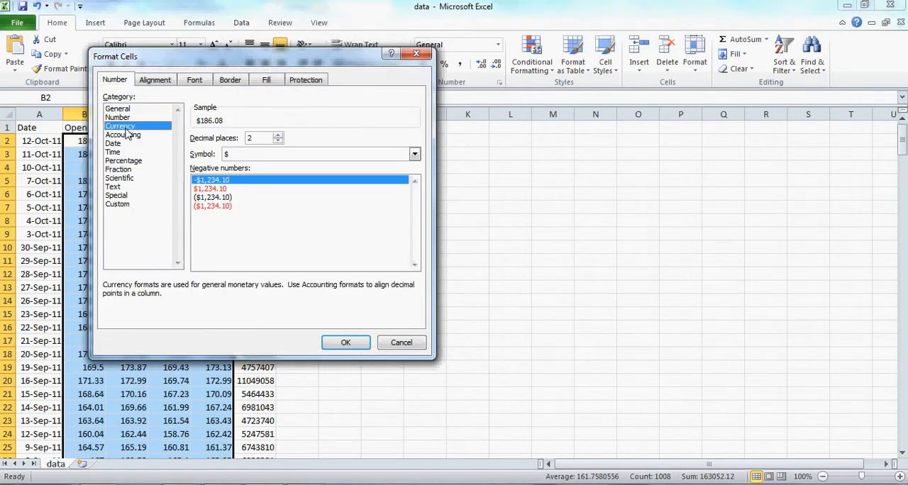
pyautogui.click(343, 343)
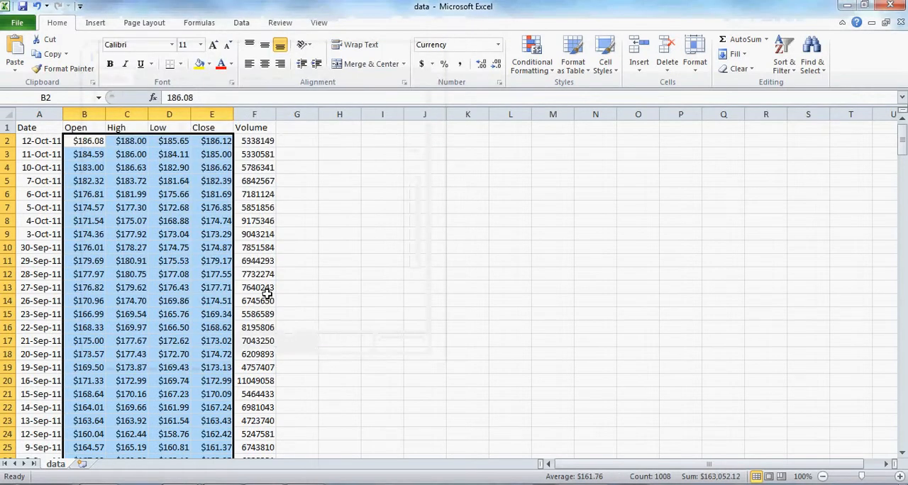
# Format the Volume values in F2:F253 as Number with 0 decimal places and the 1000 separator
pyautogui.moveTo(264, 142); pyautogui.dragTo(262, 381)
pyautogui.moveTo(280, 457); pyautogui.dragTo(262, 424)
pyautogui.rightClick(262, 426)
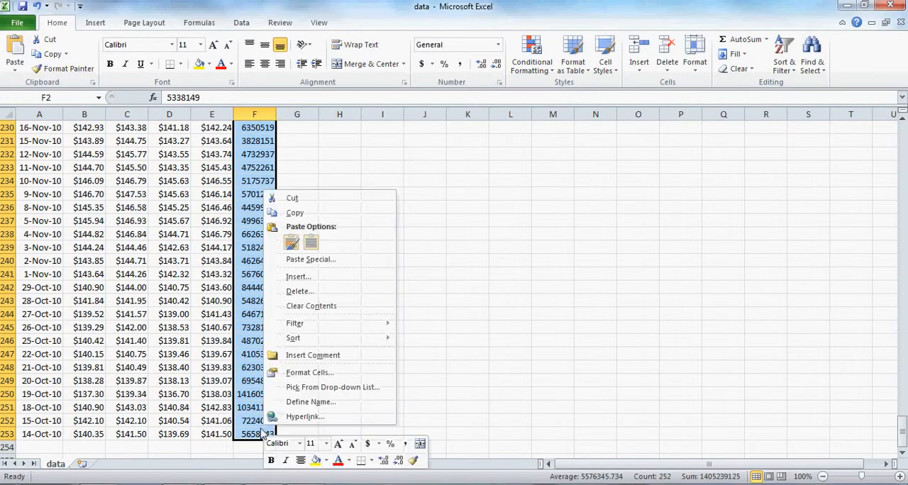
pyautogui.click(304, 373)
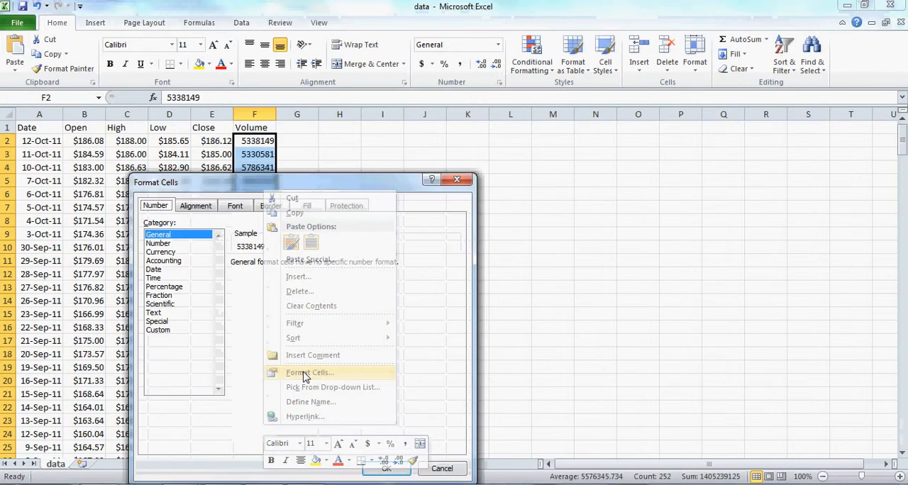
pyautogui.click(158, 243)
pyautogui.click(318, 267)
pyautogui.click(318, 267)
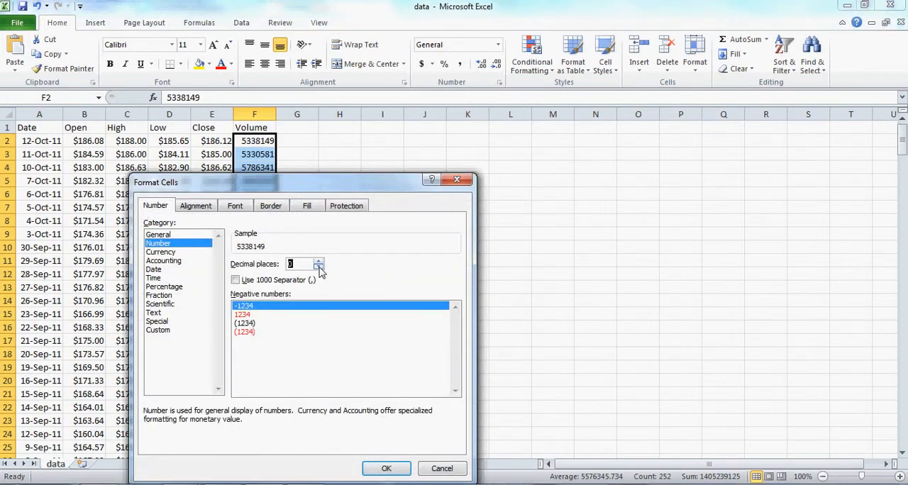
pyautogui.click(236, 280)
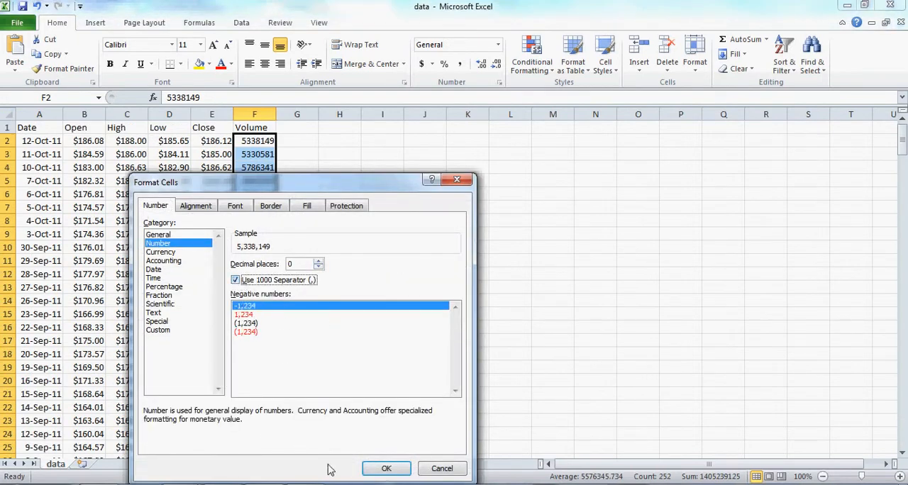
pyautogui.click(387, 469)
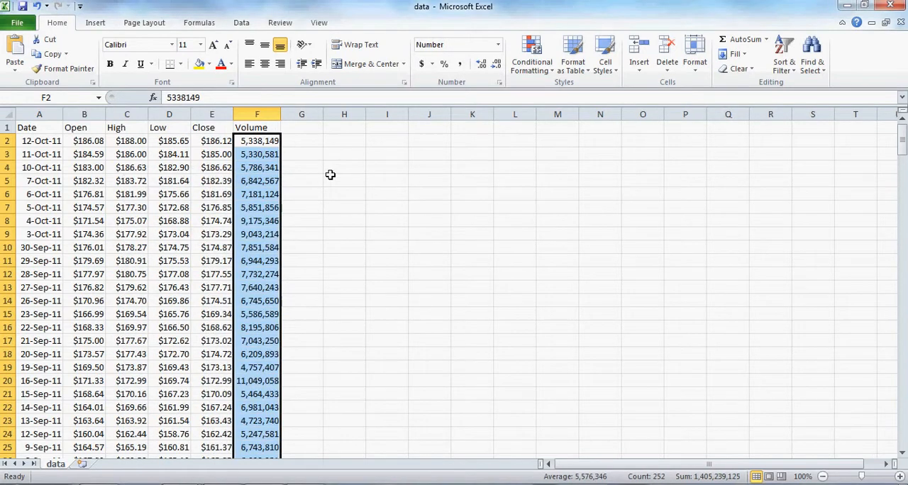
pyautogui.click(303, 140)
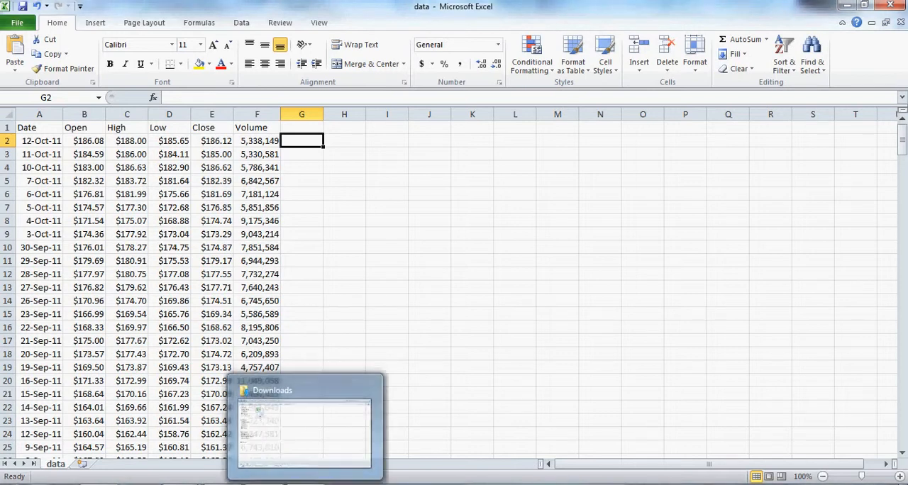
# Switch back to the browser, close the blank tab and download Hewlett-Packard's (HPQ) historical prices to a spreadsheet
pyautogui.click(99, 484)
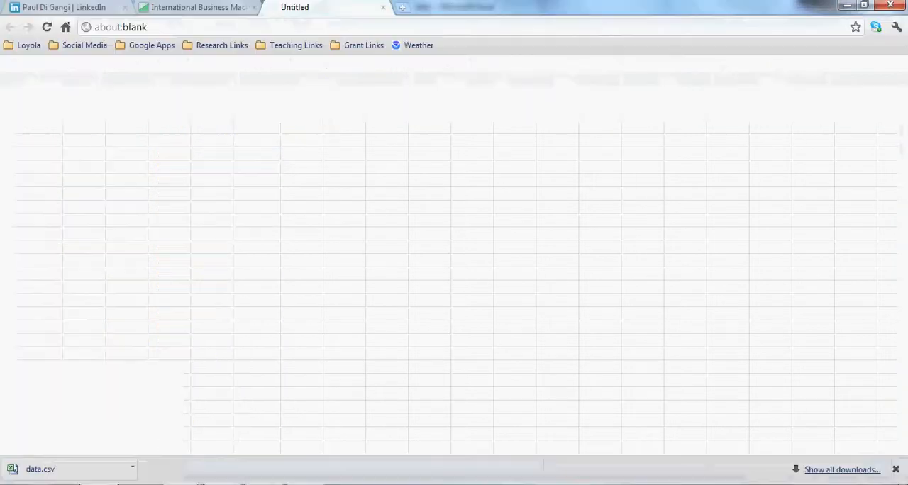
pyautogui.click(383, 8)
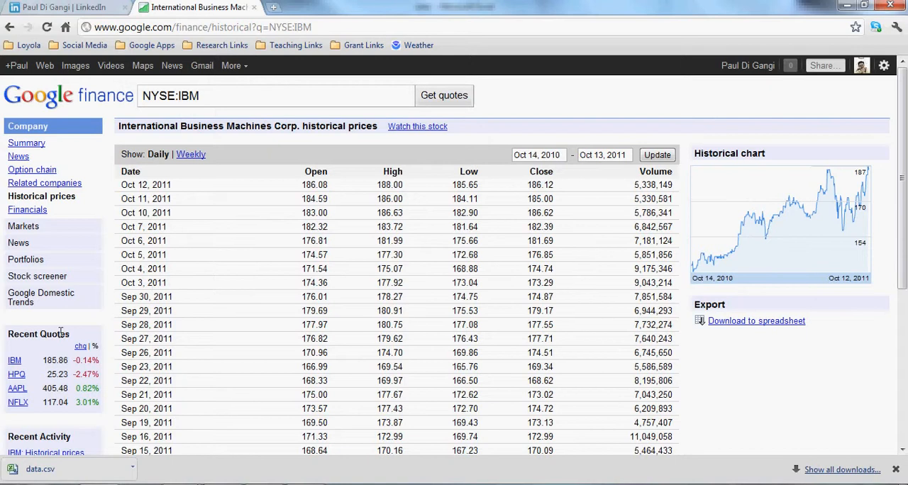
pyautogui.click(16, 375)
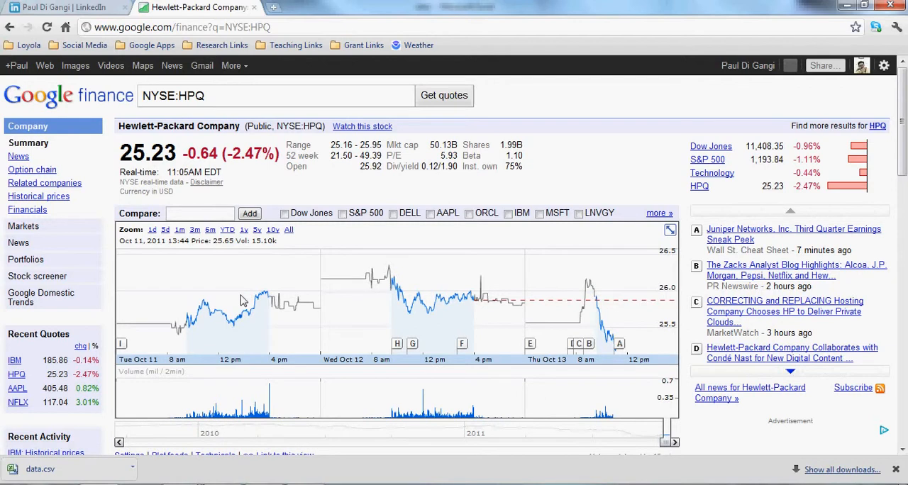
pyautogui.click(57, 198)
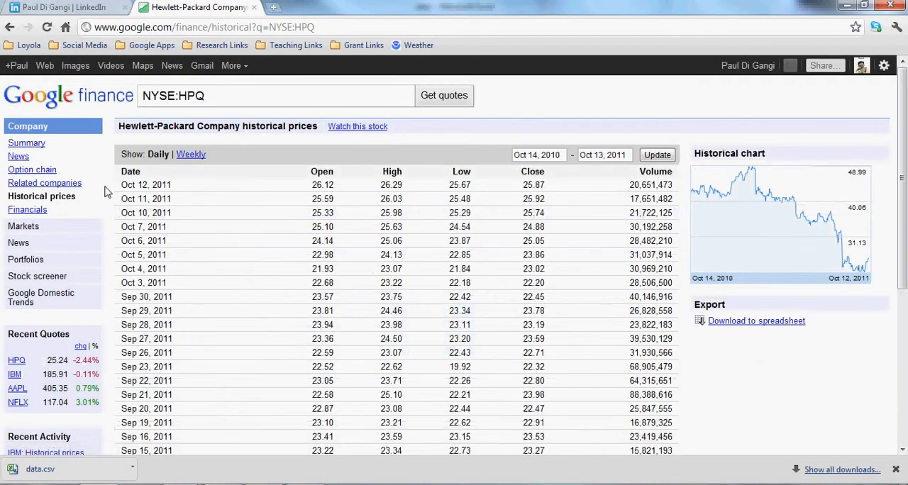
pyautogui.click(778, 325)
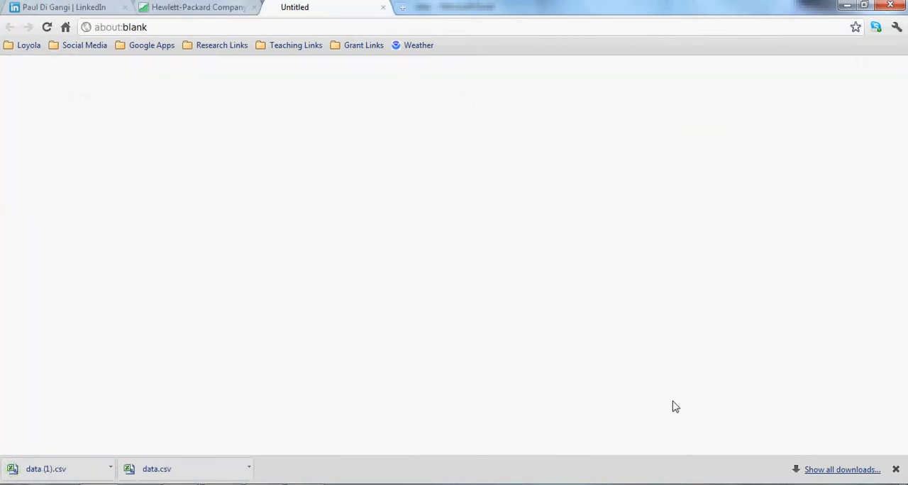
# Open the downloaded data (1).csv file and switch to its Excel window
pyautogui.click(24, 469)
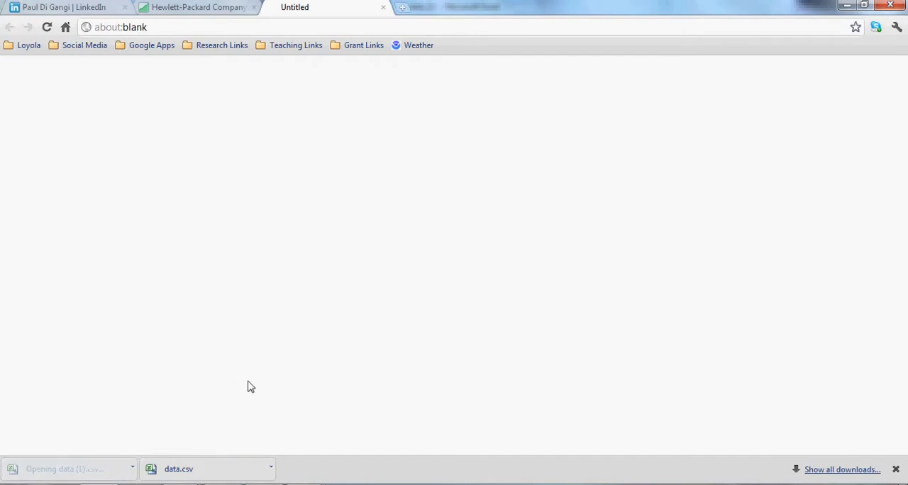
pyautogui.moveTo(305, 482)
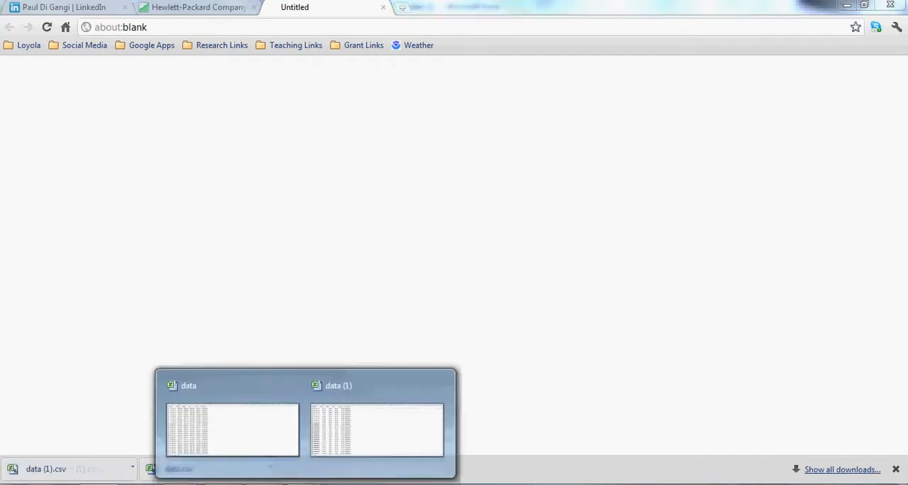
pyautogui.click(334, 436)
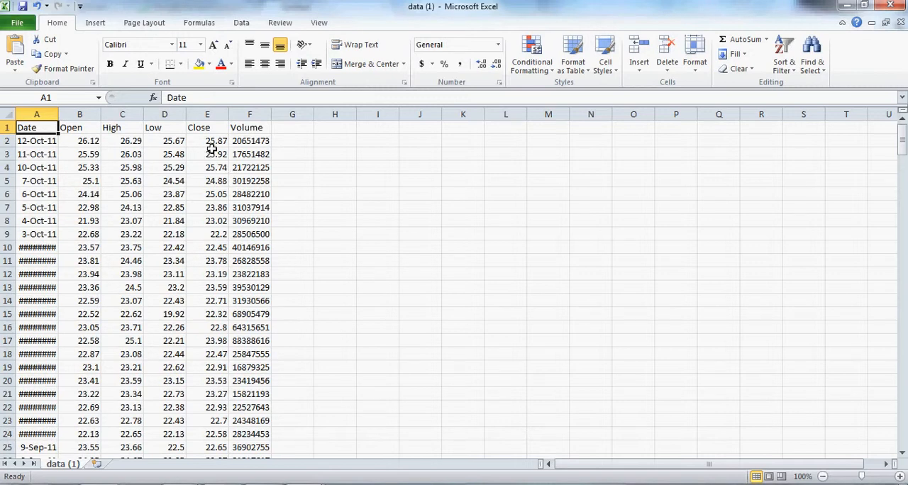
# Copy the Close and Volume columns, E1:F253, from data (1) and paste them into the data workbook at G1
pyautogui.moveTo(206, 128); pyautogui.dragTo(264, 433)
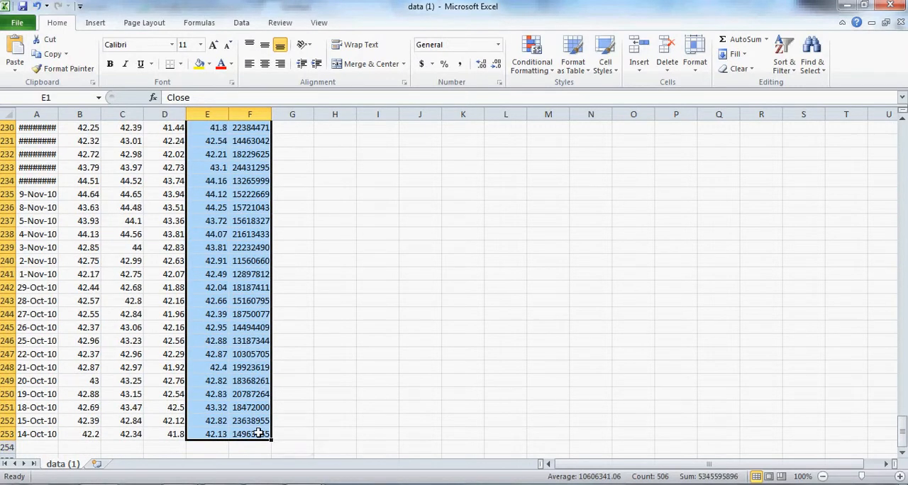
pyautogui.rightClick(263, 433)
pyautogui.click(291, 221)
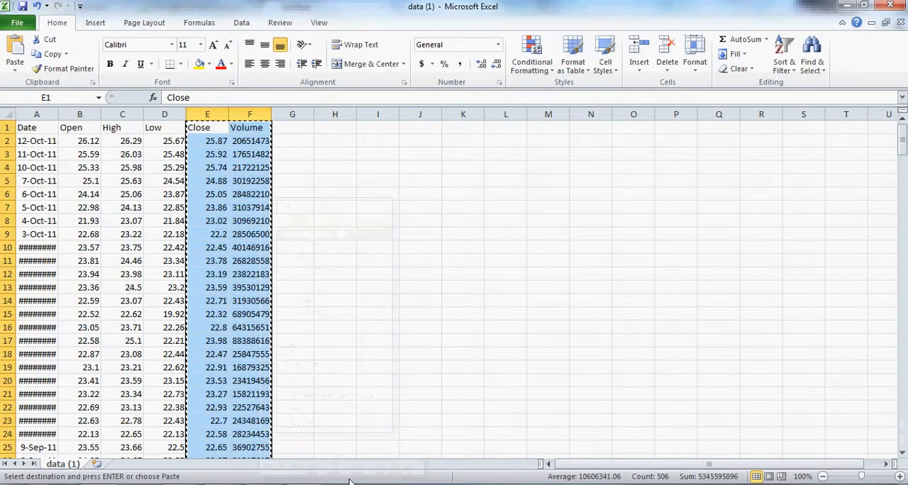
pyautogui.moveTo(305, 484)
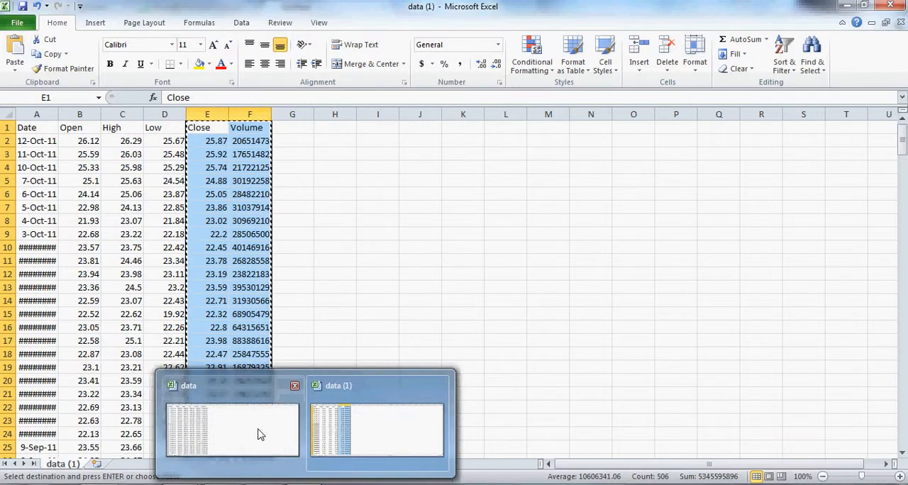
pyautogui.click(260, 432)
pyautogui.rightClick(299, 125)
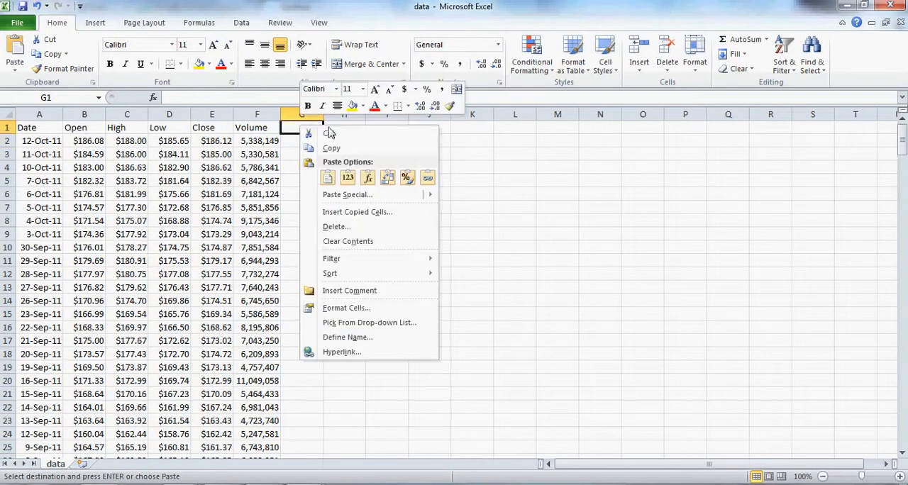
pyautogui.click(328, 173)
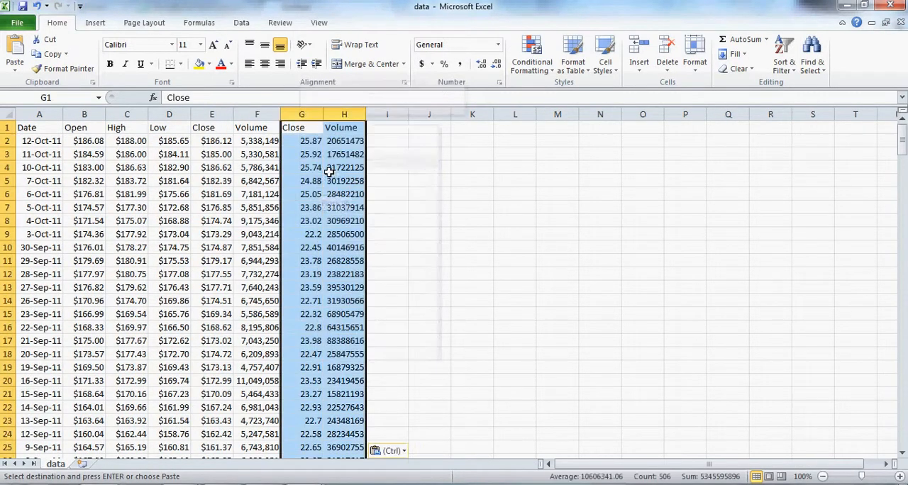
# Rename the pasted headers in G1 and H1 as HP Close and HP Volume, and fit column H to its contents
pyautogui.click(300, 129)
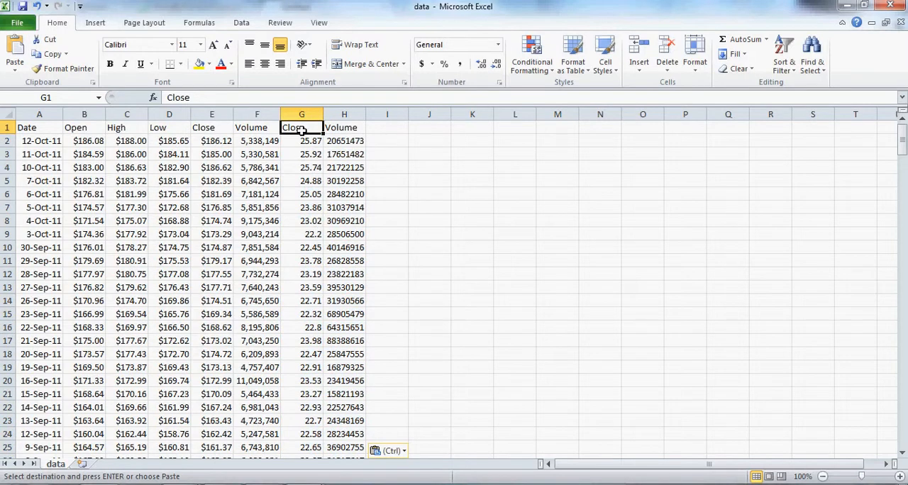
pyautogui.write('HP')
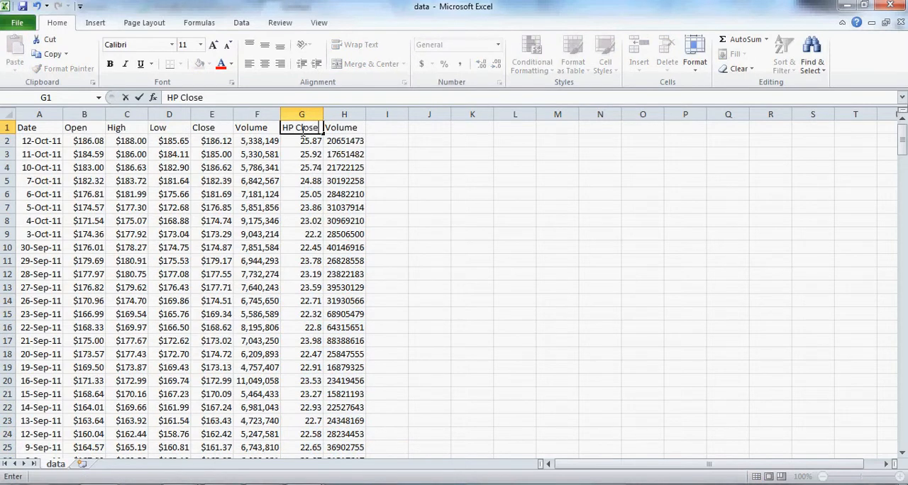
pyautogui.write(' Close')
pyautogui.press('Tab')
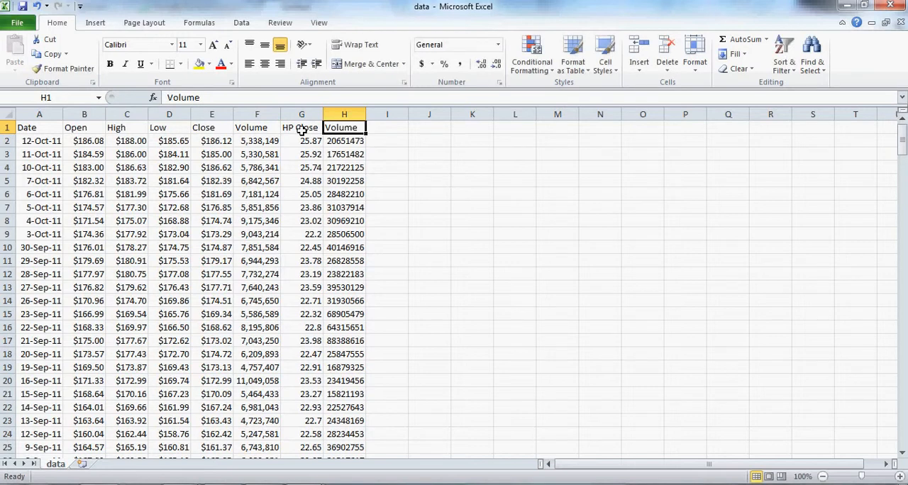
pyautogui.write('HP Volume')
pyautogui.press('Return')
pyautogui.doubleClick(366, 114)
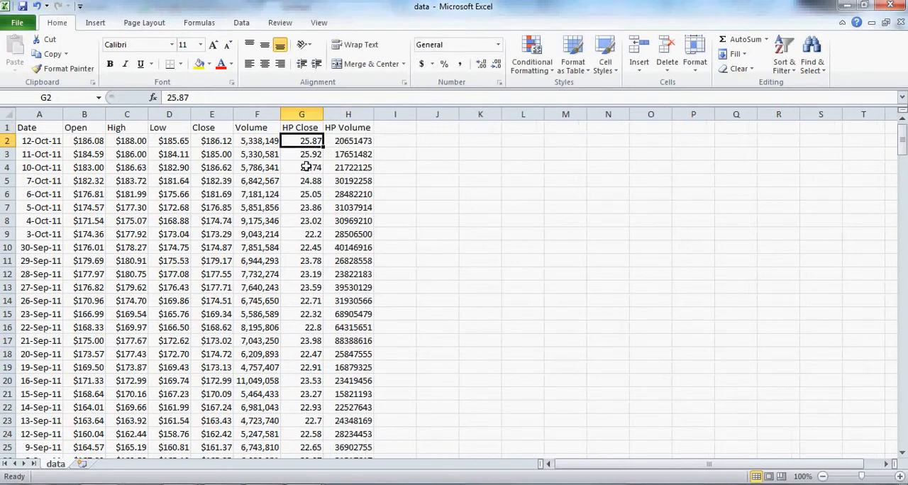
# Format the HP Close values in G2:G253 as Currency with the $ symbol and two decimal places
pyautogui.moveTo(307, 142); pyautogui.dragTo(312, 434)
pyautogui.rightClick(313, 435)
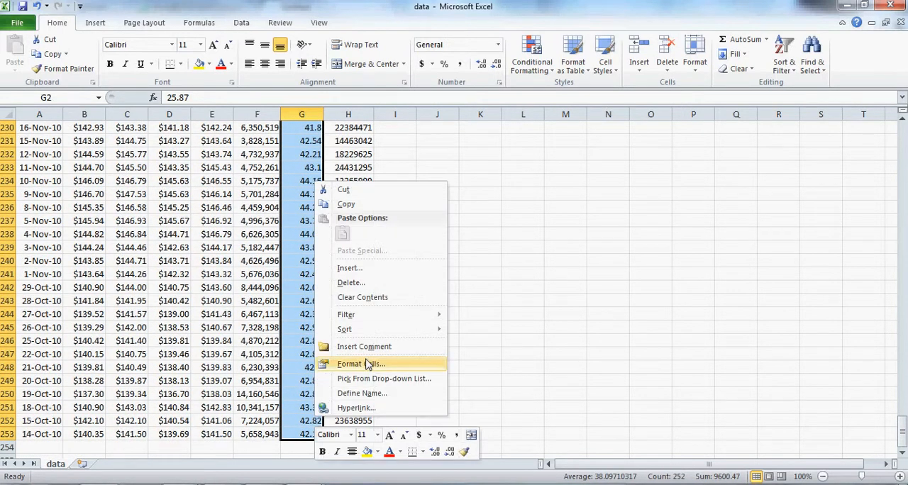
pyautogui.click(369, 362)
pyautogui.click(227, 252)
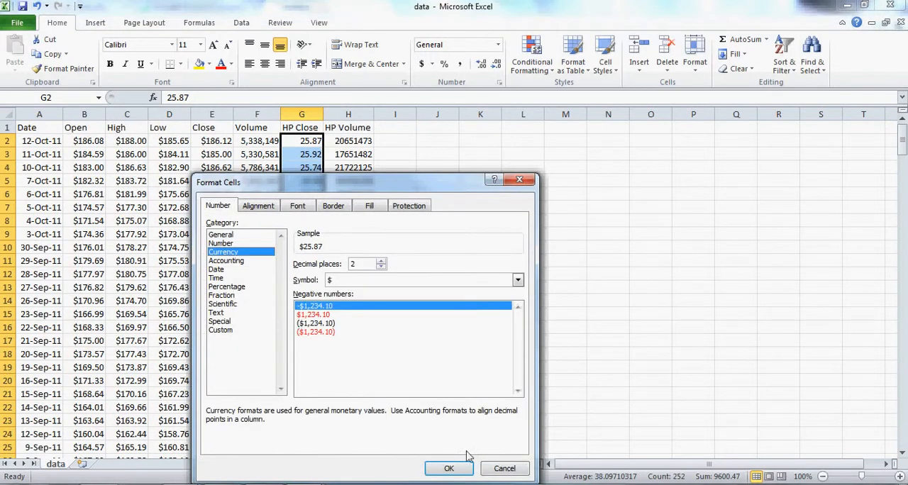
pyautogui.click(448, 469)
# Format the HP Volume values in H2:H253 as Number with 0 decimal places and a thousands separator
pyautogui.moveTo(347, 141); pyautogui.dragTo(362, 436)
pyautogui.rightClick(361, 437)
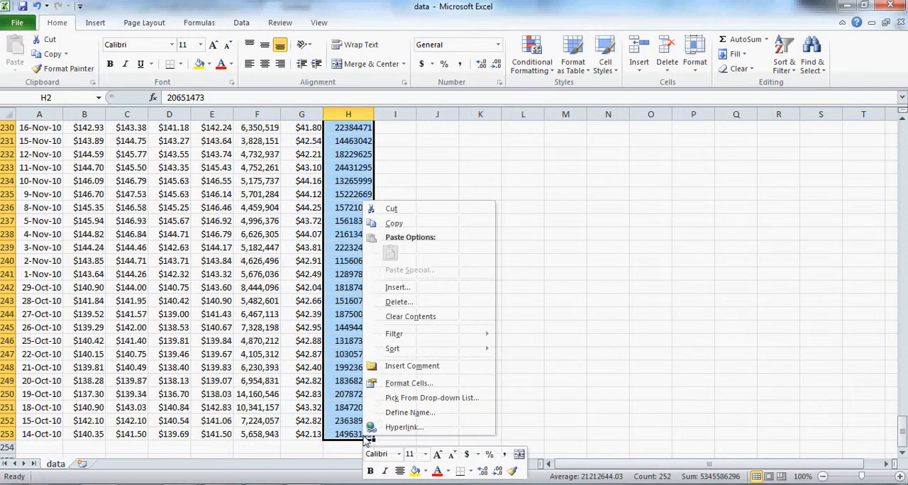
pyautogui.click(409, 383)
pyautogui.click(263, 243)
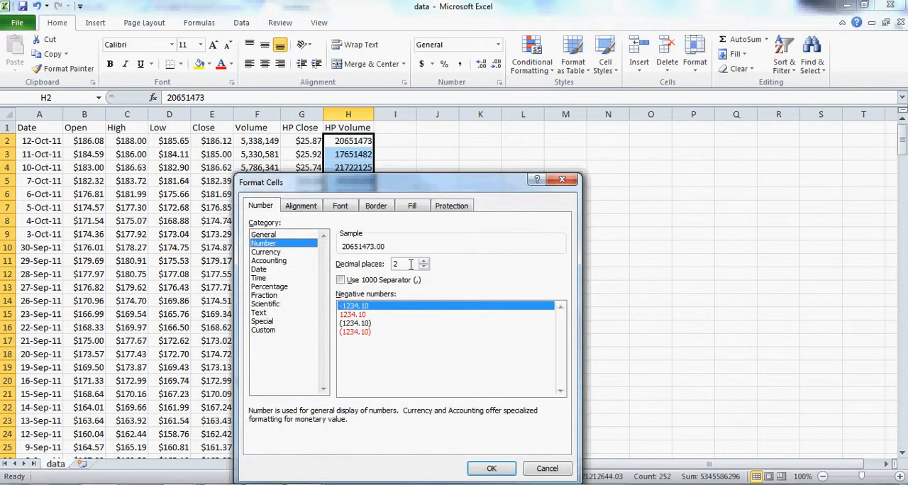
pyautogui.click(423, 267)
pyautogui.click(424, 267)
pyautogui.click(341, 280)
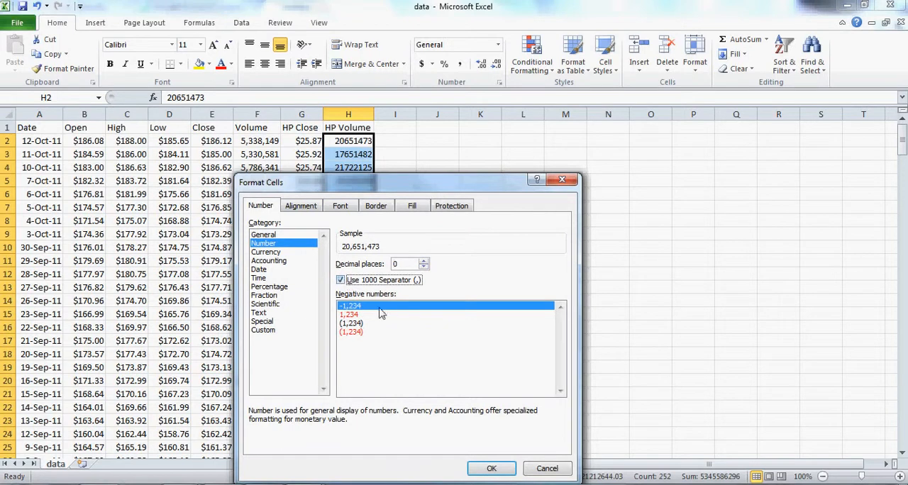
pyautogui.click(492, 469)
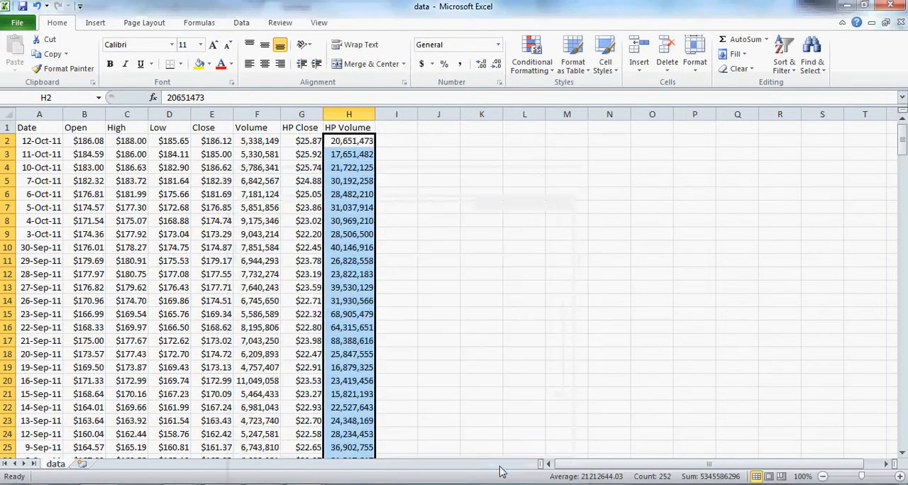
pyautogui.click(380, 145)
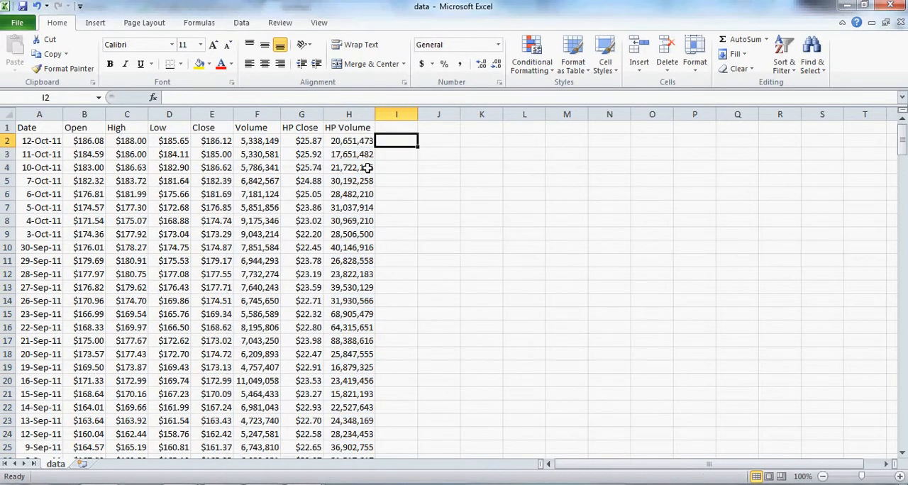
pyautogui.click(339, 138)
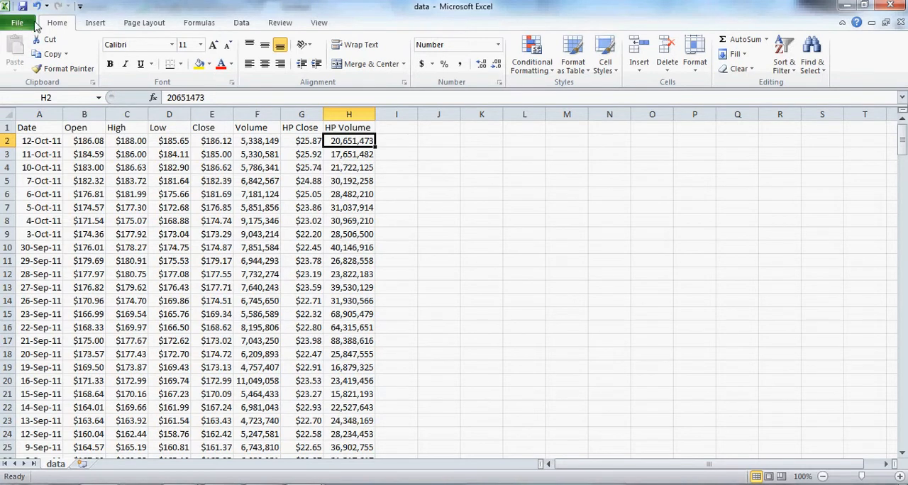
# Enable the Analysis ToolPak add-in through the Excel add-ins settings
pyautogui.click(242, 23)
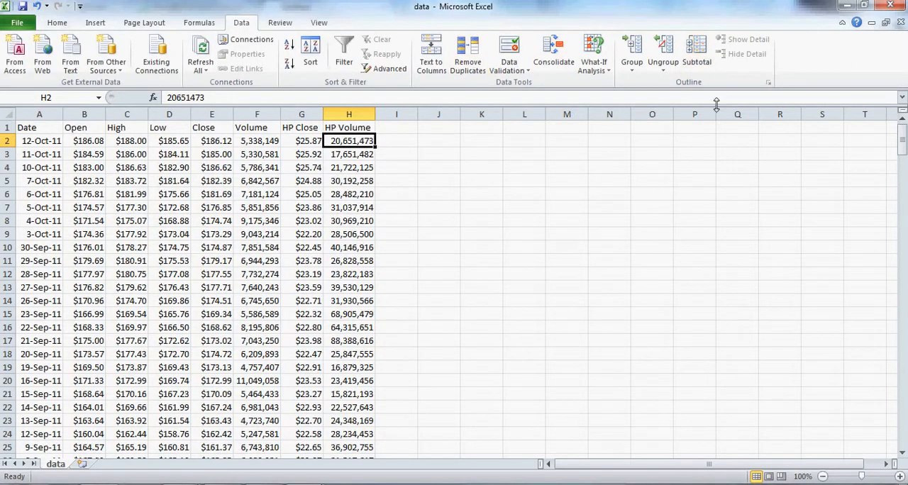
pyautogui.click(19, 24)
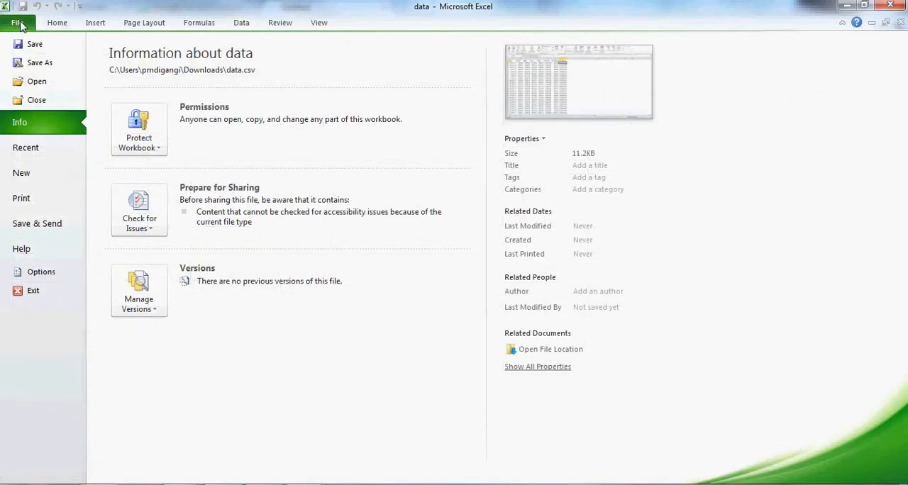
pyautogui.click(43, 273)
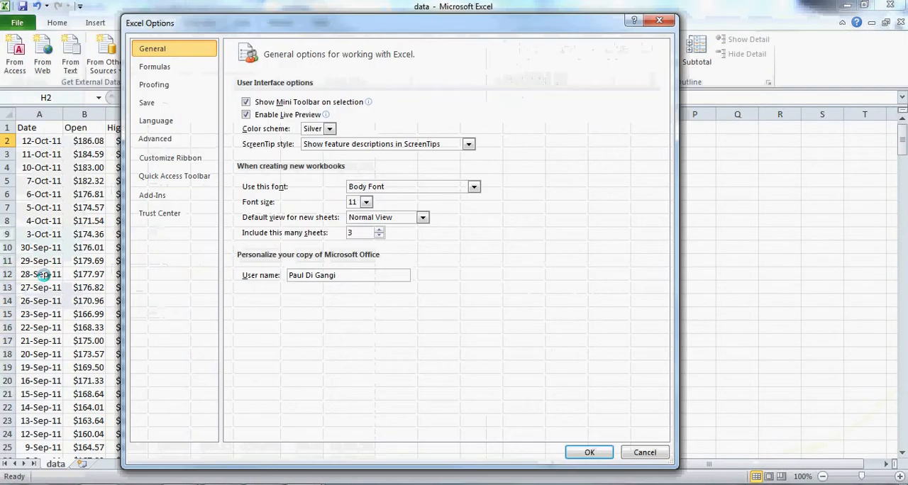
pyautogui.click(153, 199)
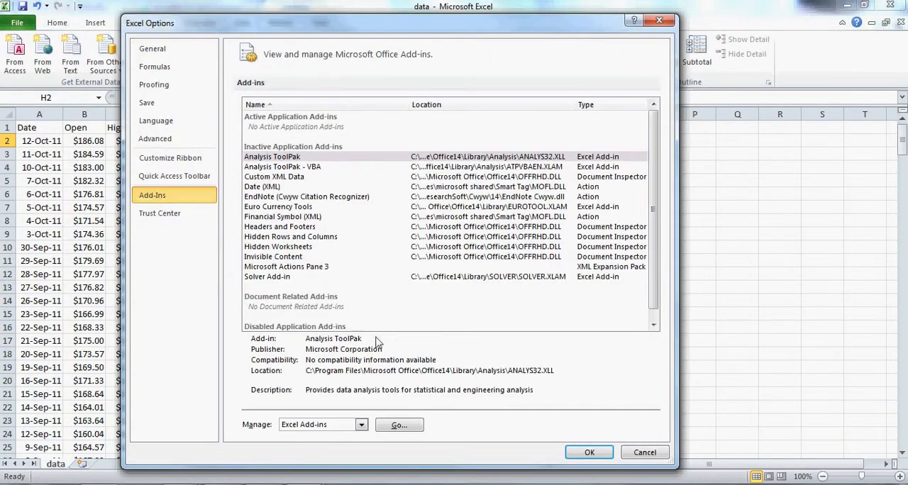
pyautogui.click(398, 426)
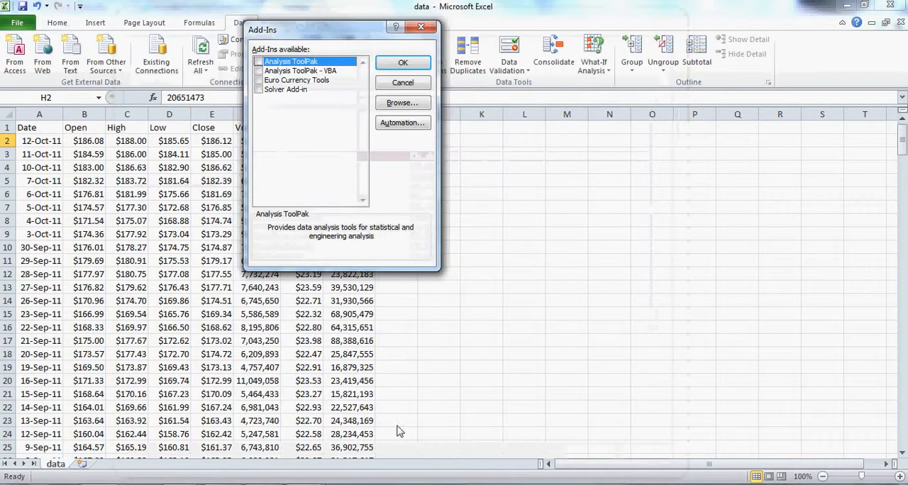
pyautogui.click(259, 63)
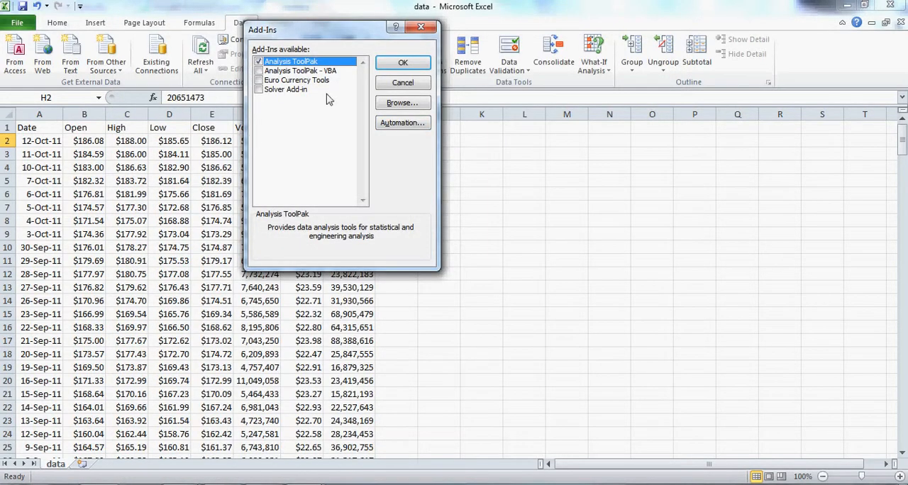
pyautogui.click(404, 62)
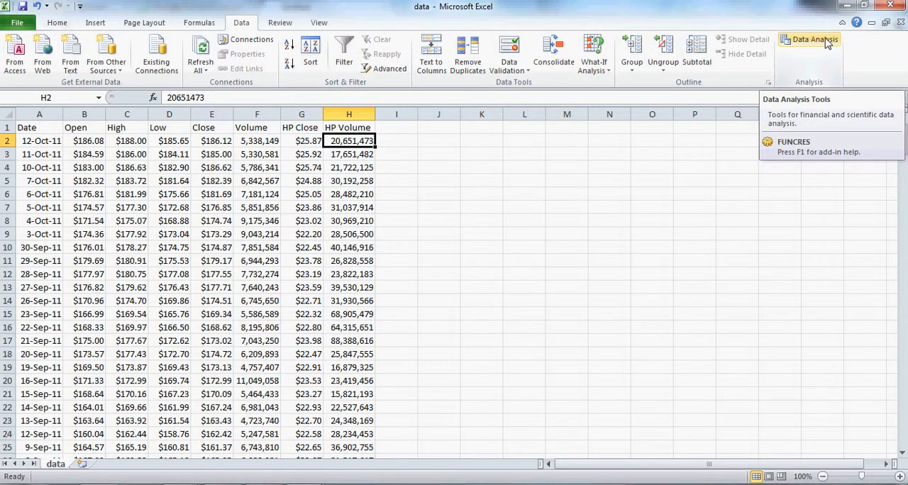
# Start a Regression from the data analysis tools and set its input Y range to the Open prices, B2:B253
pyautogui.click(816, 41)
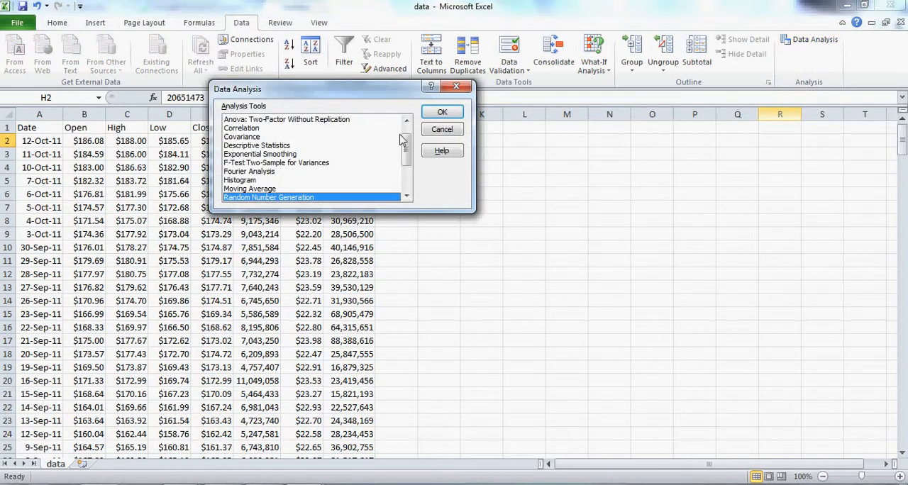
pyautogui.scroll(-3, 408, 149)
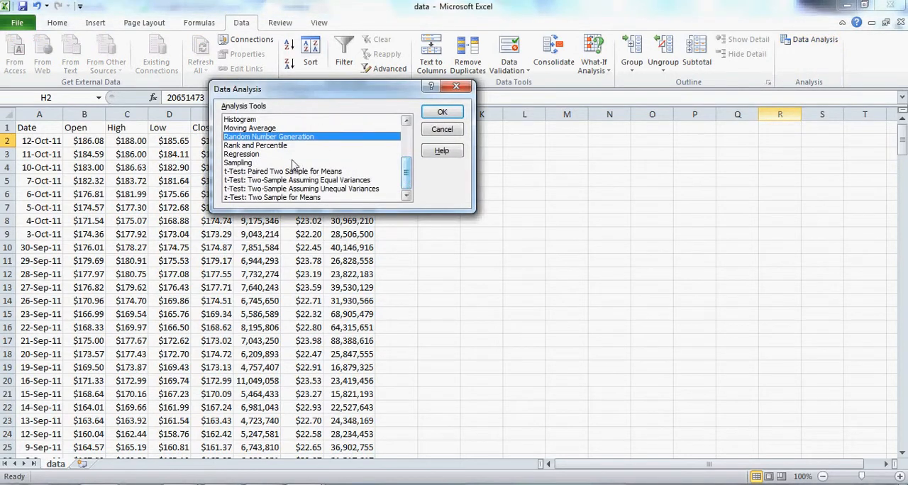
pyautogui.click(242, 156)
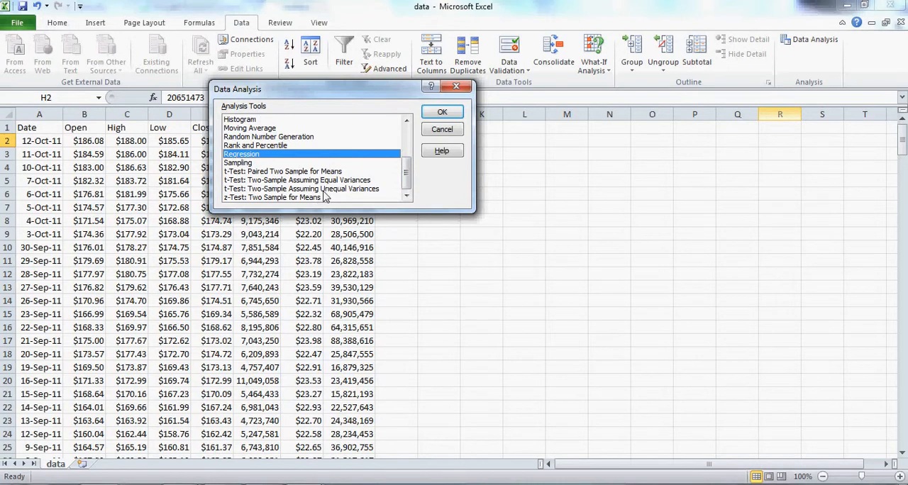
pyautogui.click(458, 115)
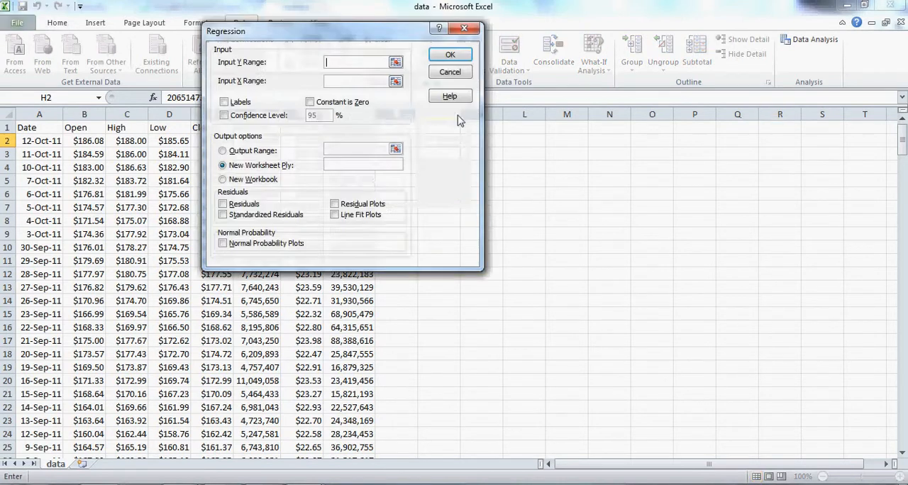
pyautogui.moveTo(332, 39); pyautogui.dragTo(567, 73)
pyautogui.click(589, 95)
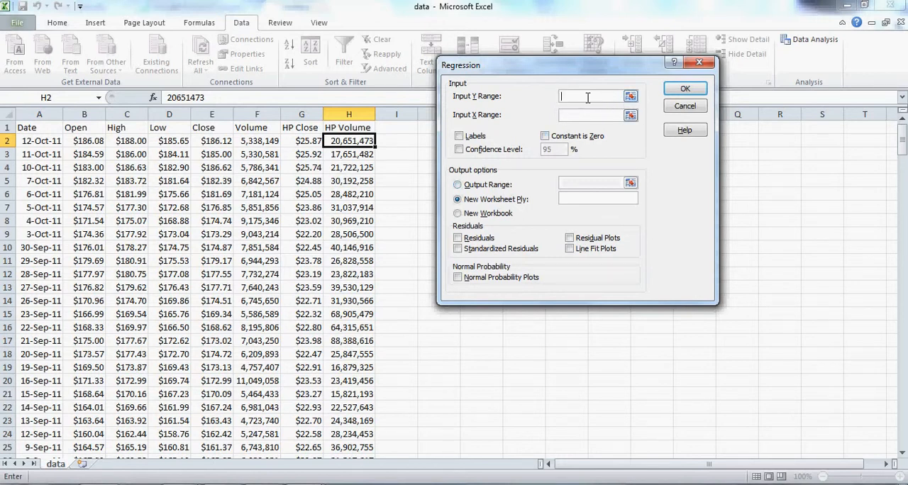
pyautogui.click(631, 96)
pyautogui.moveTo(76, 141); pyautogui.dragTo(88, 421)
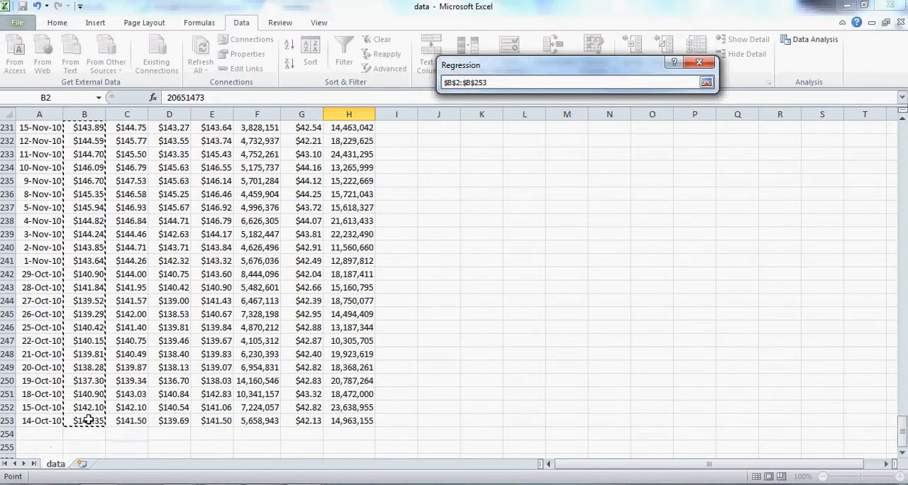
pyautogui.click(706, 82)
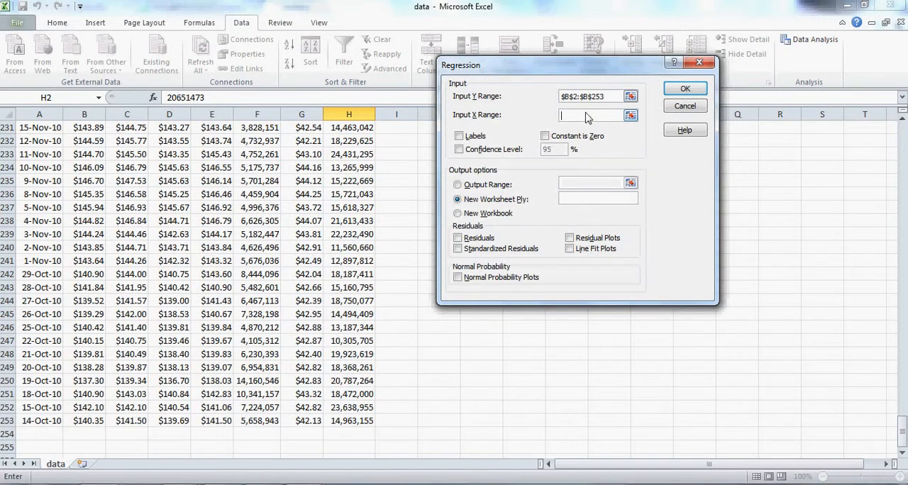
# Set the regression's input X range to the HP Close and HP Volume values, G2:H253
pyautogui.scroll(4, 320, 147)
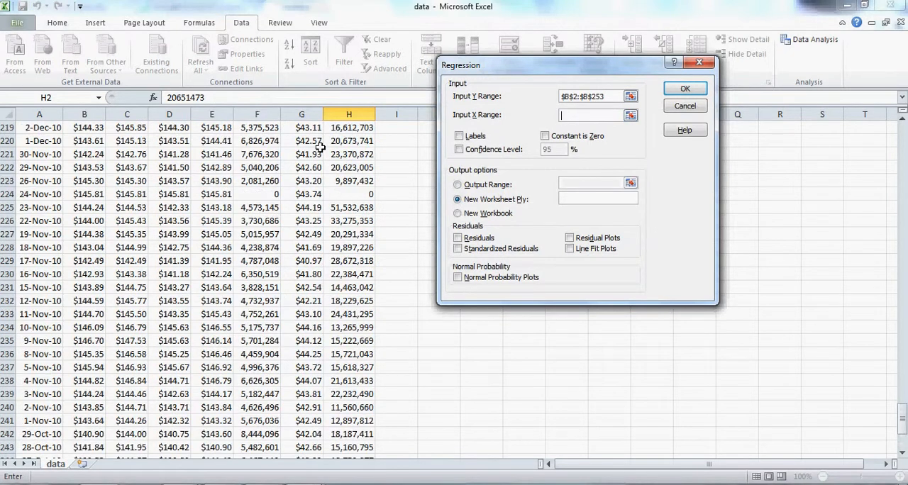
pyautogui.scroll(20, 320, 147)
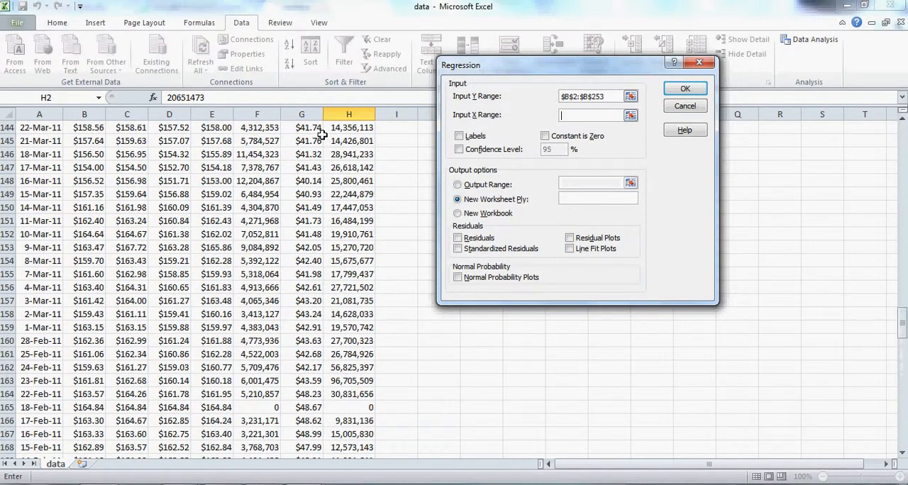
pyautogui.scroll(20, 323, 134)
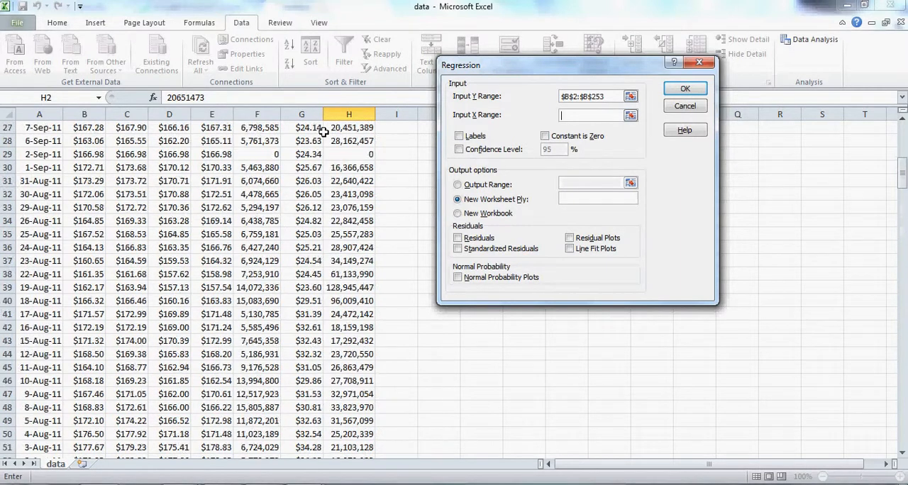
pyautogui.scroll(9, 323, 133)
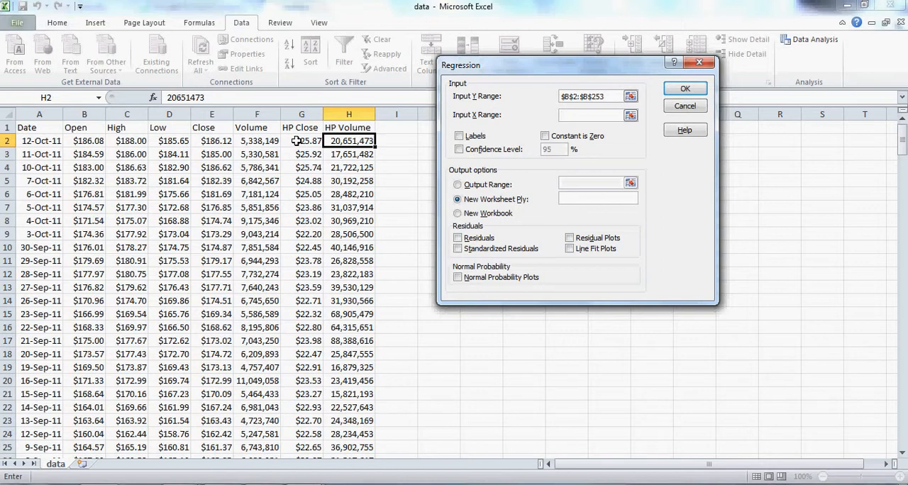
pyautogui.moveTo(297, 140); pyautogui.dragTo(347, 420)
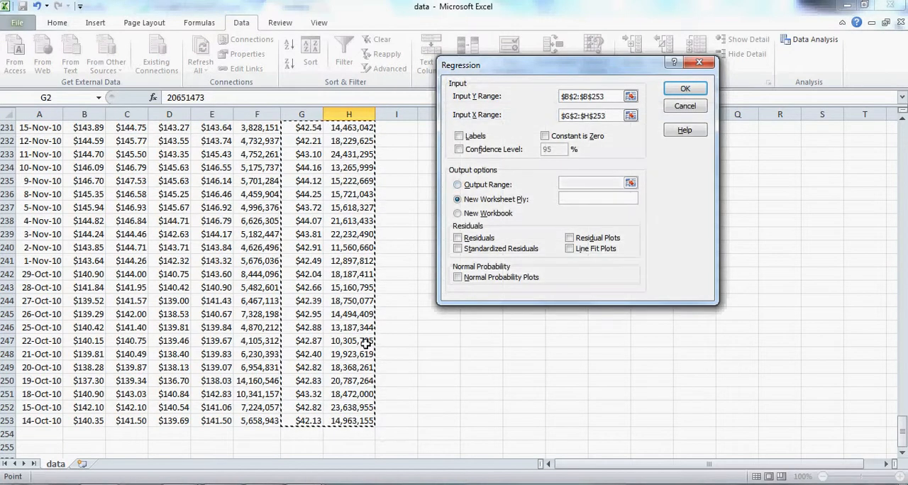
# Include residuals in the regression output and run it to a new worksheet
pyautogui.click(642, 133)
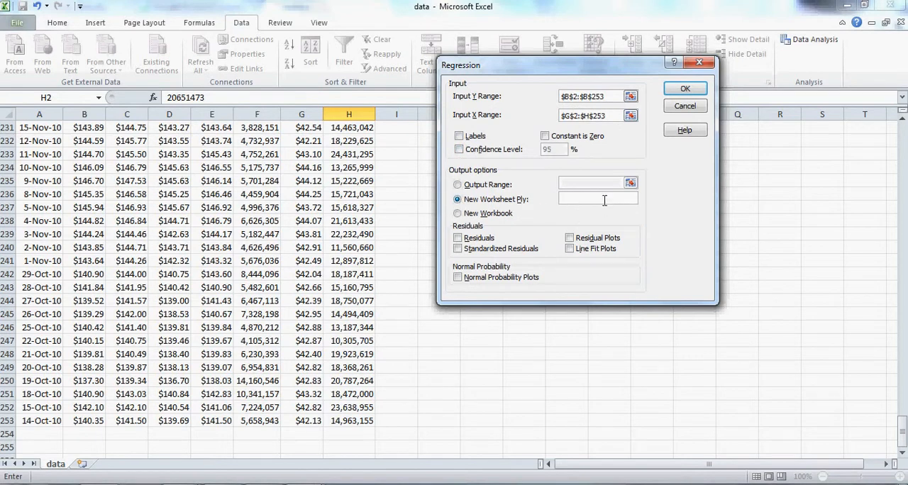
pyautogui.click(458, 239)
pyautogui.click(685, 90)
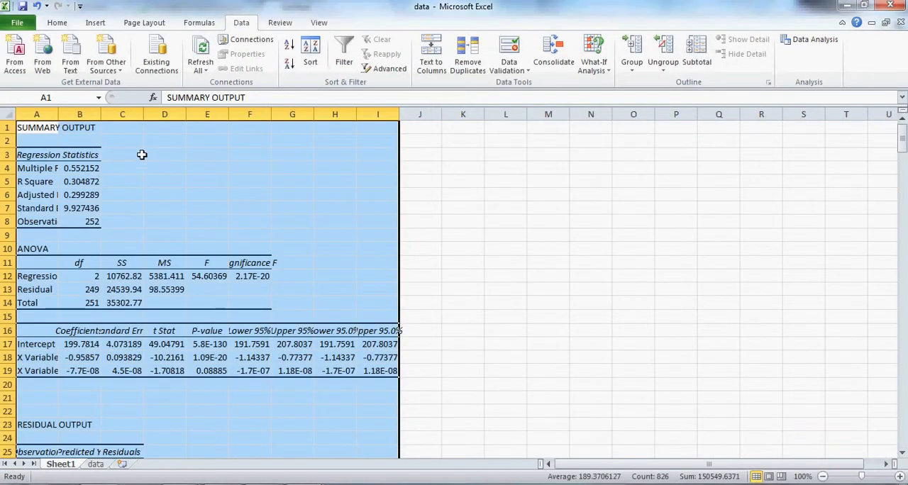
# Fit columns A to E and G to I of the regression output sheet to their contents
pyautogui.click(80, 140)
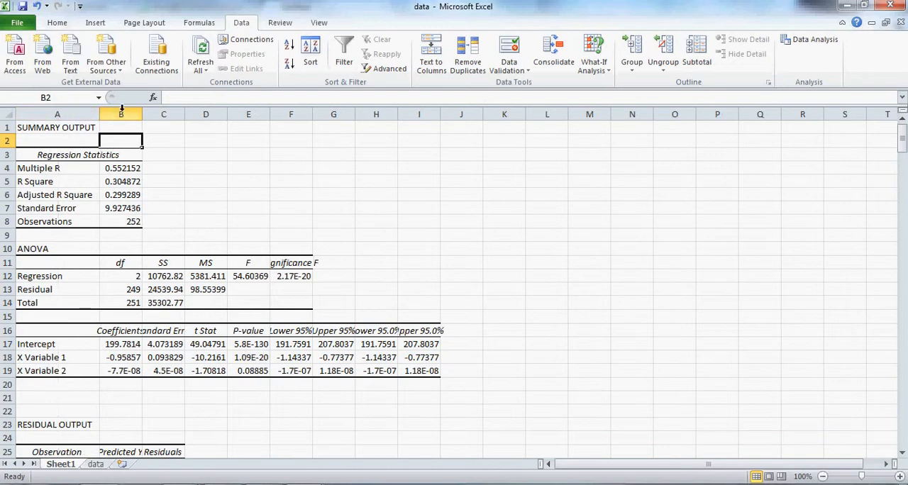
pyautogui.doubleClick(142, 114)
pyautogui.doubleClick(201, 115)
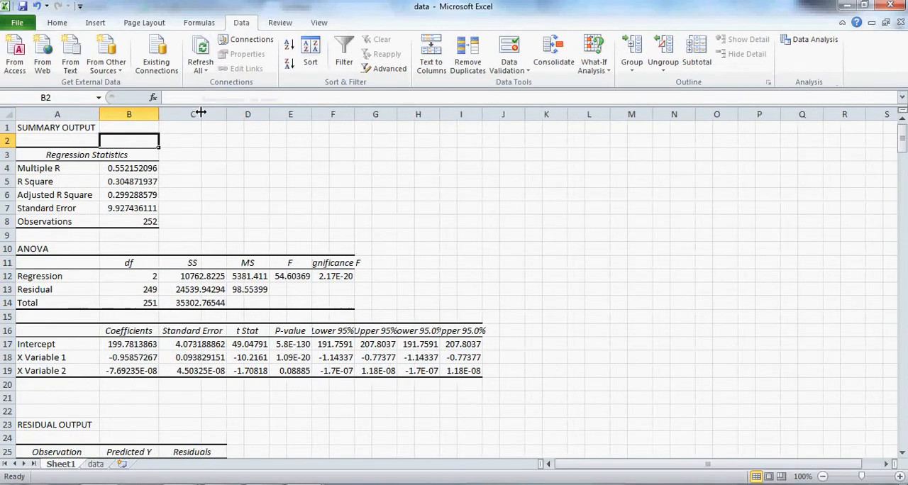
pyautogui.moveTo(269, 115); pyautogui.dragTo(268, 114)
pyautogui.doubleClick(269, 115)
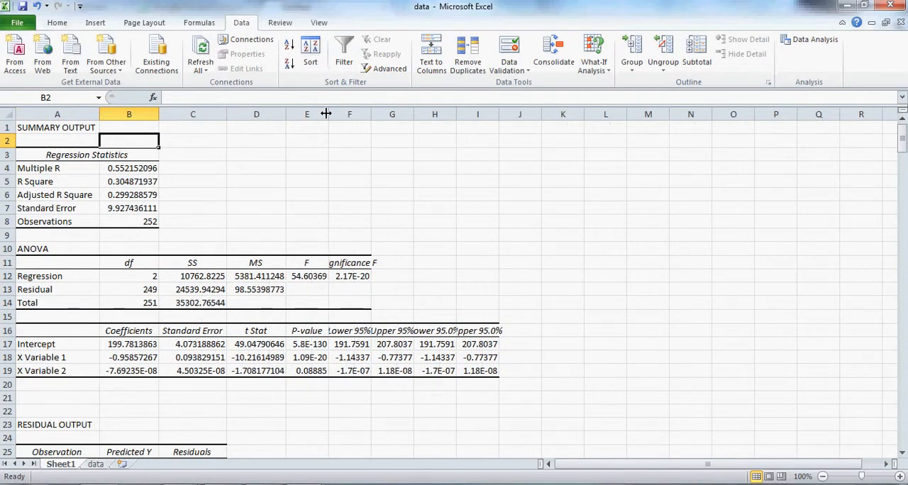
pyautogui.doubleClick(328, 114)
pyautogui.doubleClick(427, 115)
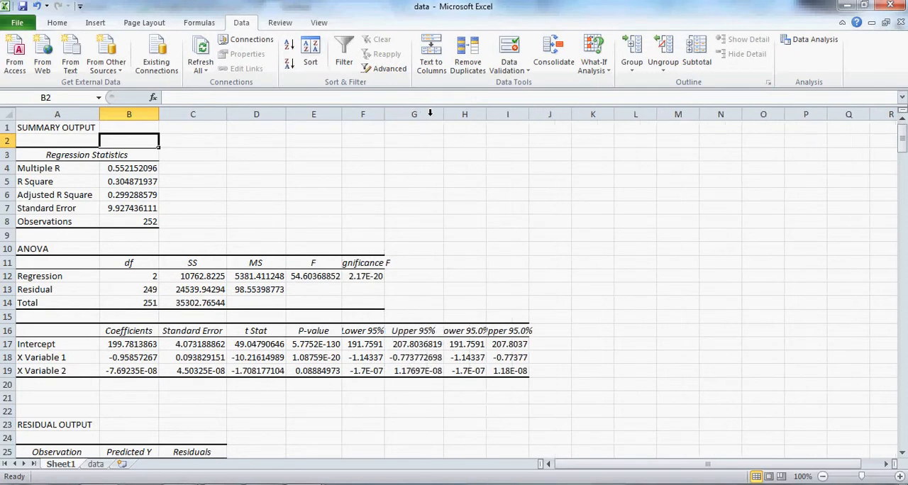
pyautogui.doubleClick(486, 114)
pyautogui.doubleClick(548, 114)
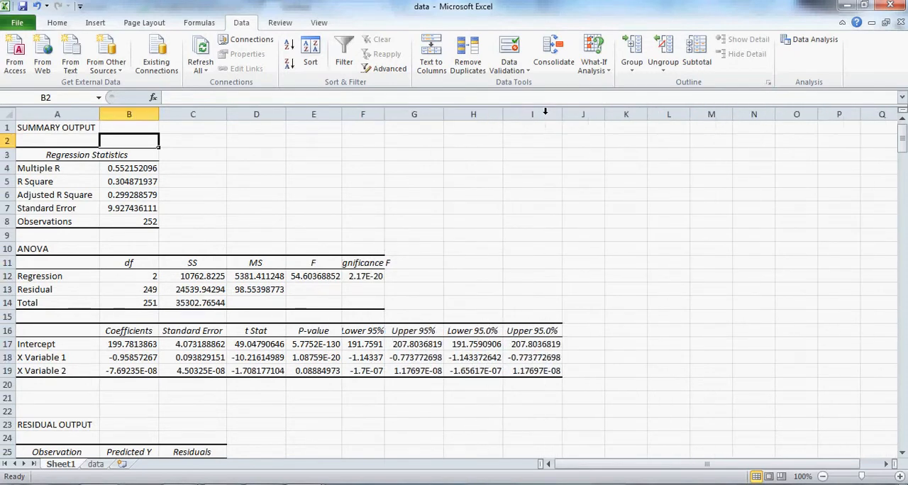
# Rename the regression output sheet to Analysis and the stock data sheet to IBM Data, and return to Analysis
pyautogui.moveTo(69, 469); pyautogui.dragTo(140, 477)
pyautogui.write('Analysis')
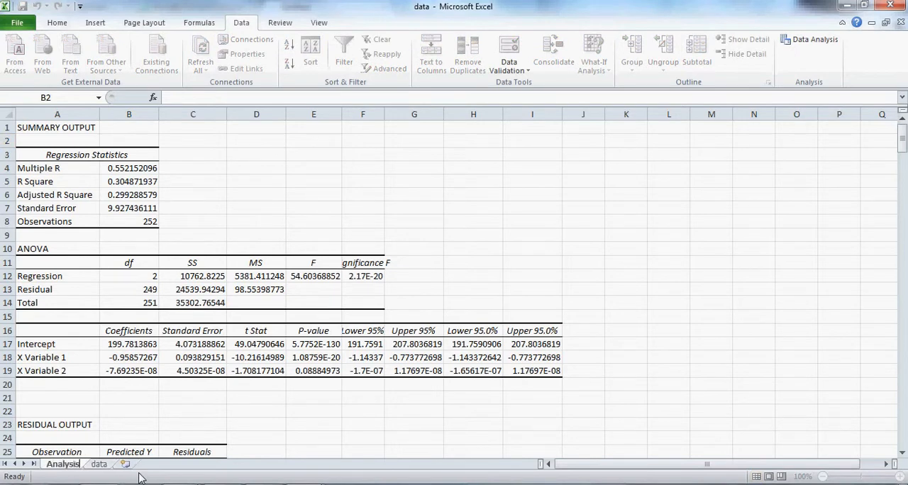
pyautogui.press('Return')
pyautogui.doubleClick(99, 464)
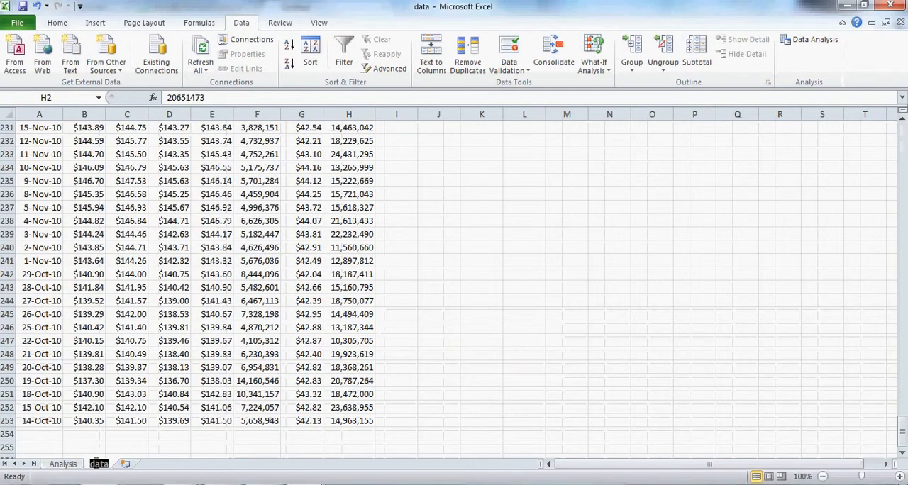
pyautogui.write('IBM Data')
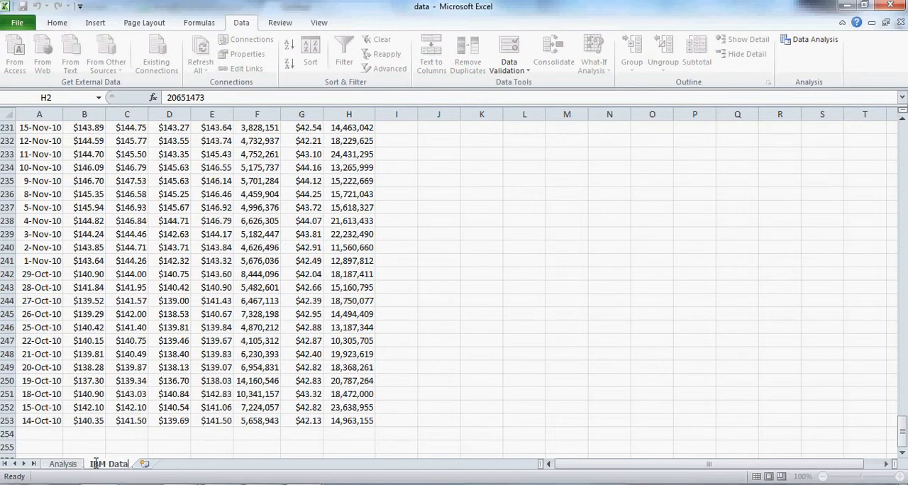
pyautogui.click(63, 464)
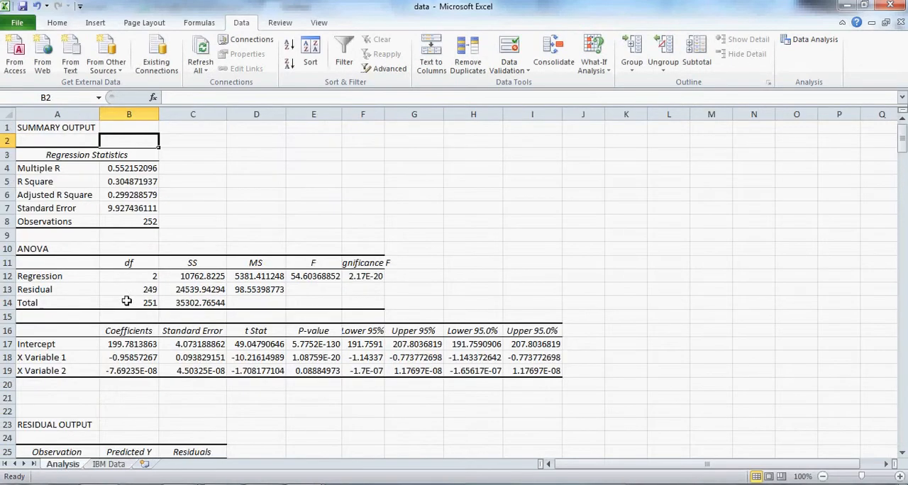
# Format the regression coefficients in B17:B19 as Number with three decimal places
pyautogui.click(107, 240)
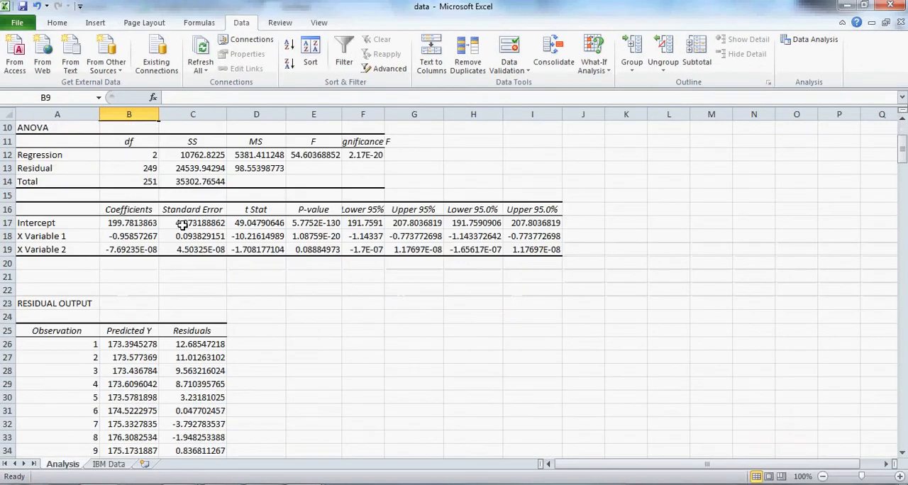
pyautogui.scroll(-3, 179, 222)
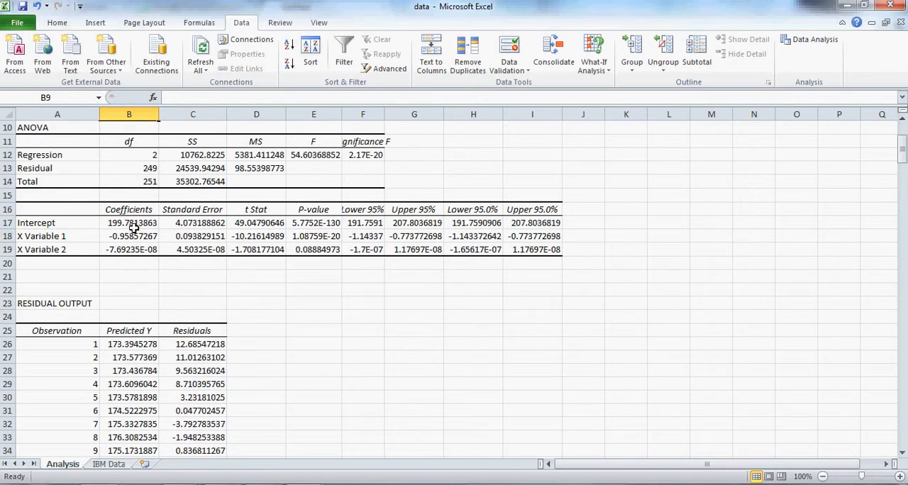
pyautogui.moveTo(134, 224); pyautogui.dragTo(135, 250)
pyautogui.rightClick(135, 251)
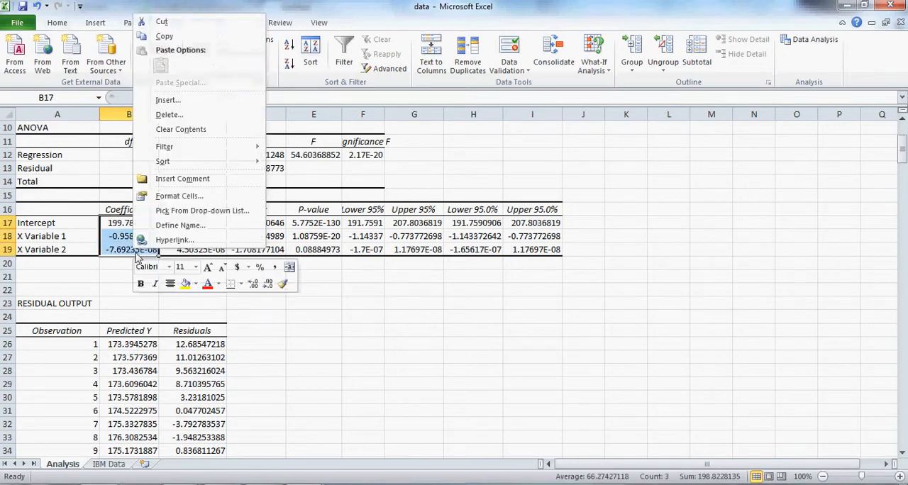
pyautogui.click(179, 197)
pyautogui.click(44, 104)
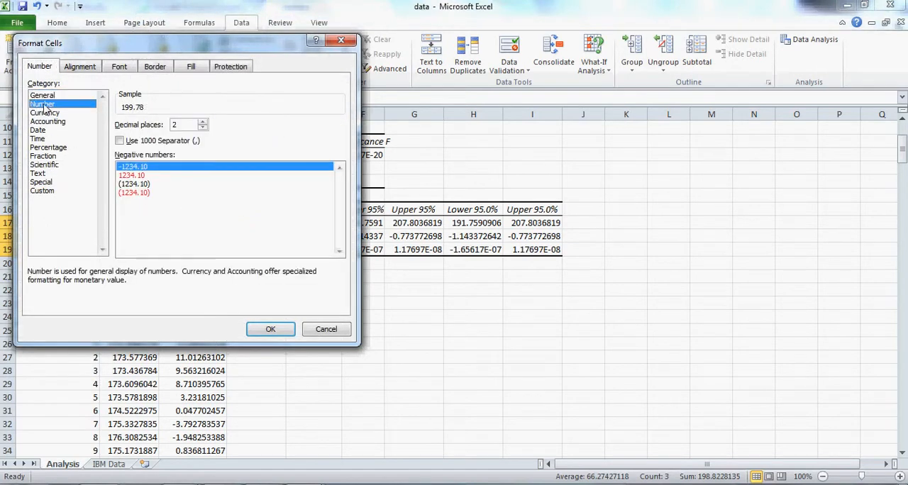
pyautogui.click(203, 122)
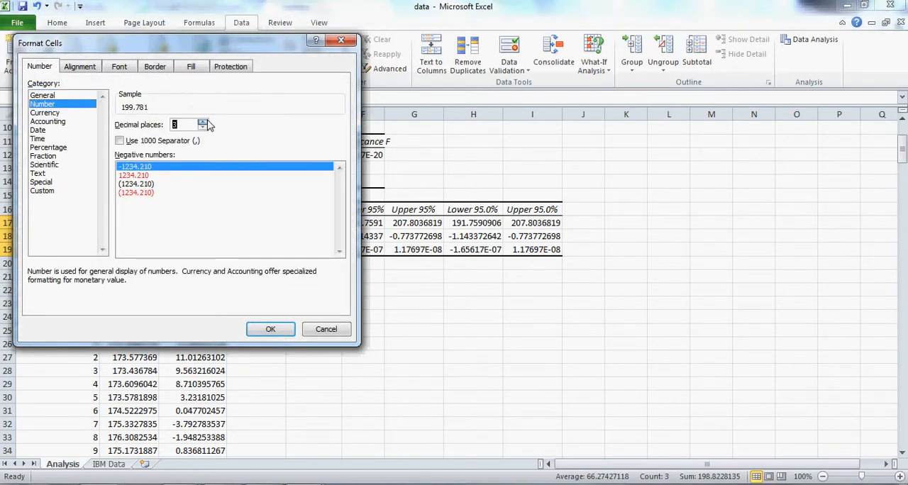
pyautogui.click(270, 330)
# Format the P-values in E17:E19 as Number with three decimal places
pyautogui.moveTo(323, 224); pyautogui.dragTo(321, 250)
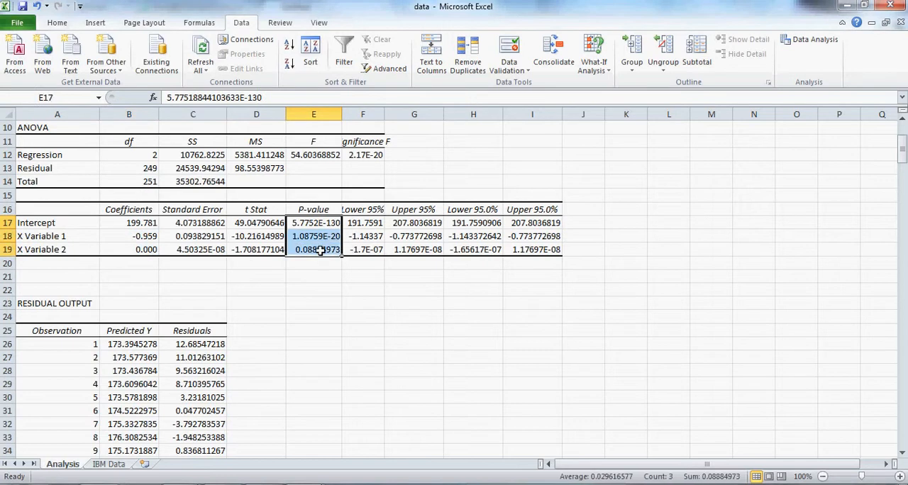
pyautogui.rightClick(321, 228)
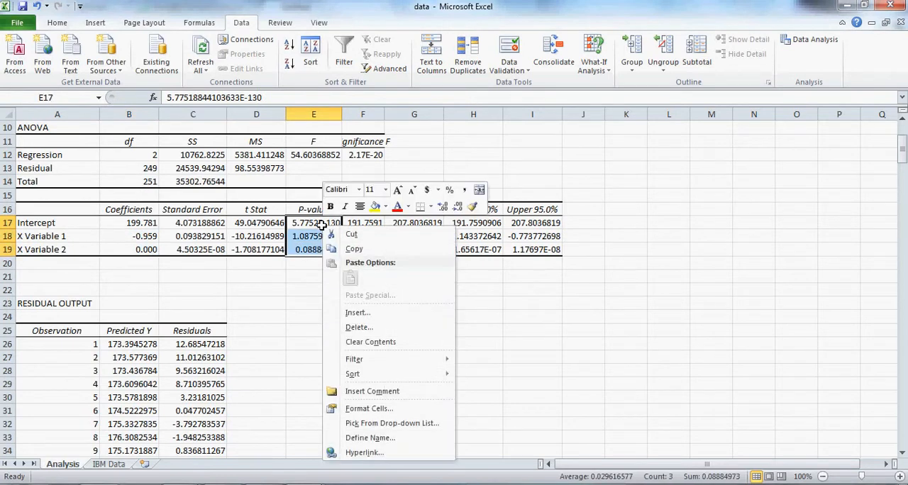
pyautogui.click(375, 413)
pyautogui.click(237, 243)
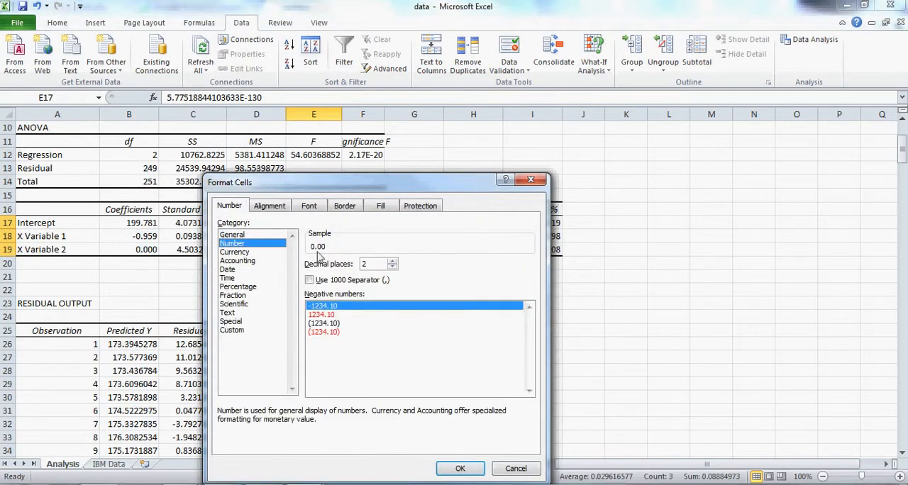
pyautogui.click(393, 264)
pyautogui.click(460, 468)
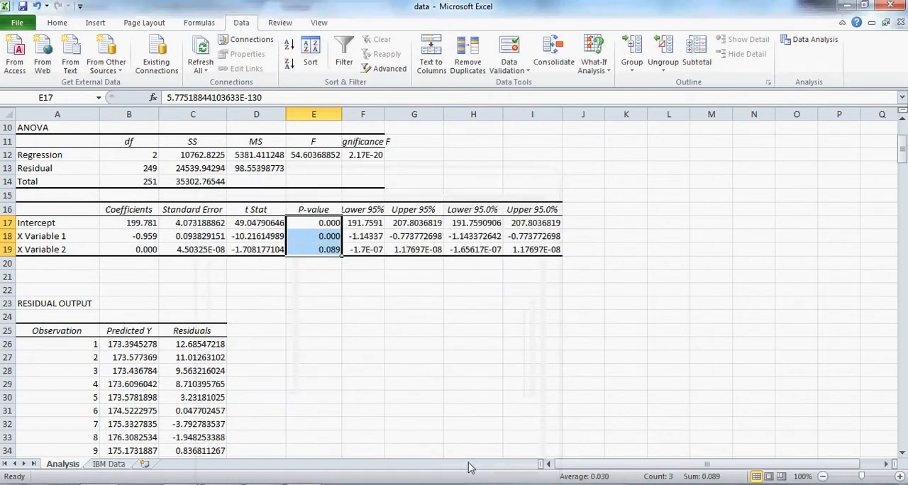
pyautogui.click(325, 302)
# Relabel X Variable 1 as HP Close and X Variable 2 as HP Volume in the coefficients table
pyautogui.scroll(3, 237, 305)
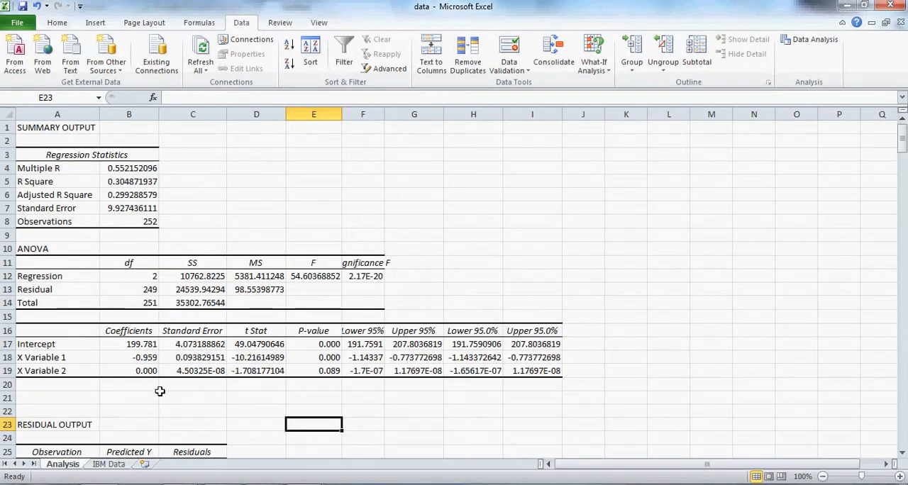
pyautogui.click(36, 358)
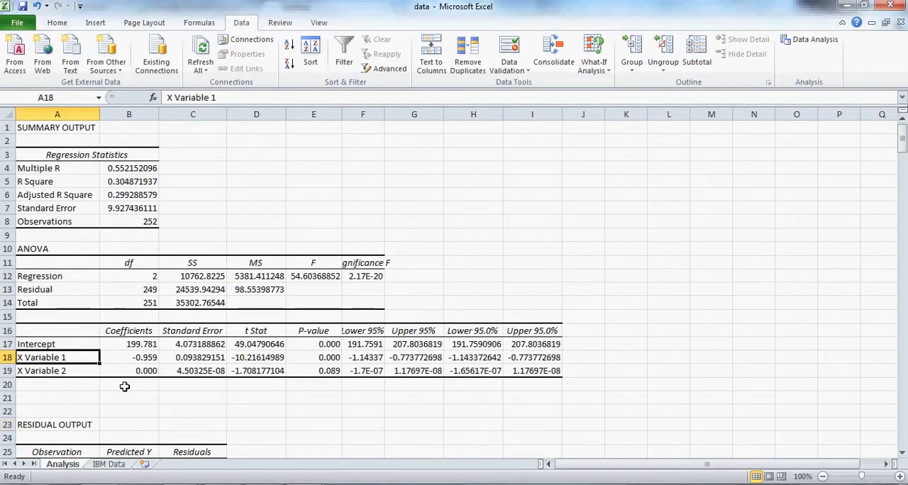
pyautogui.write('HP Close')
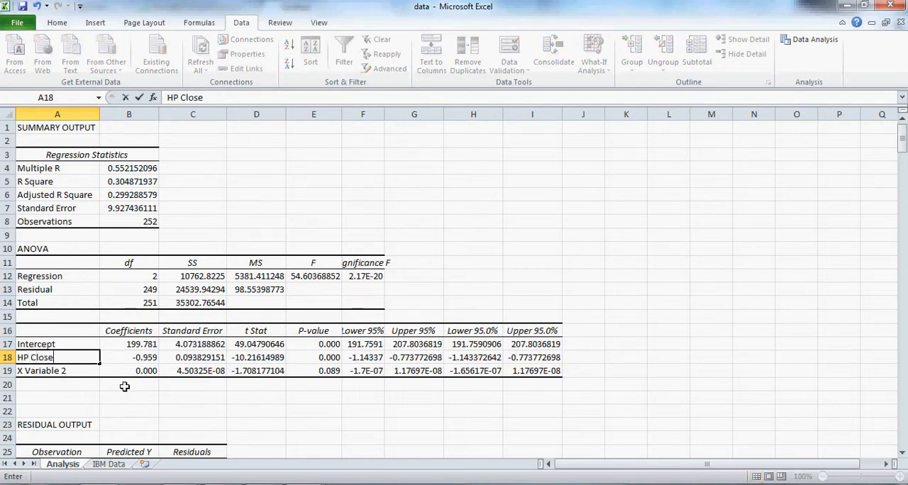
pyautogui.press('Return')
pyautogui.write('HP Volume')
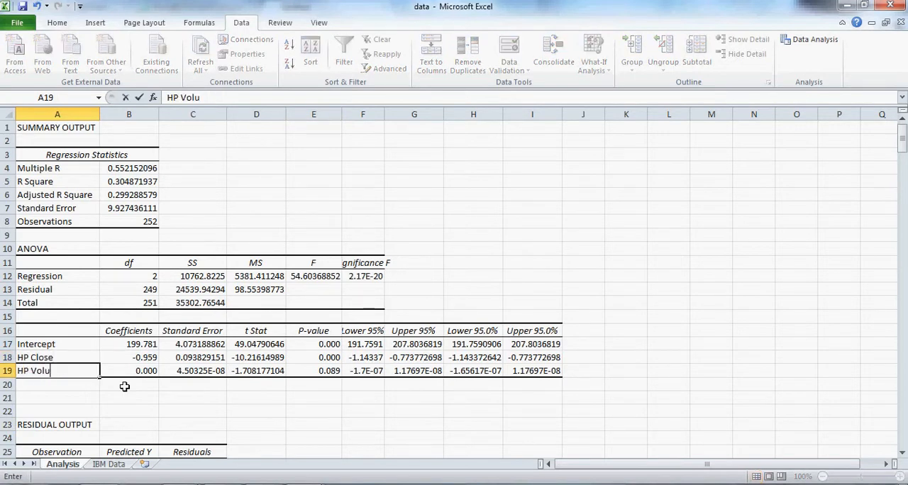
pyautogui.click(124, 387)
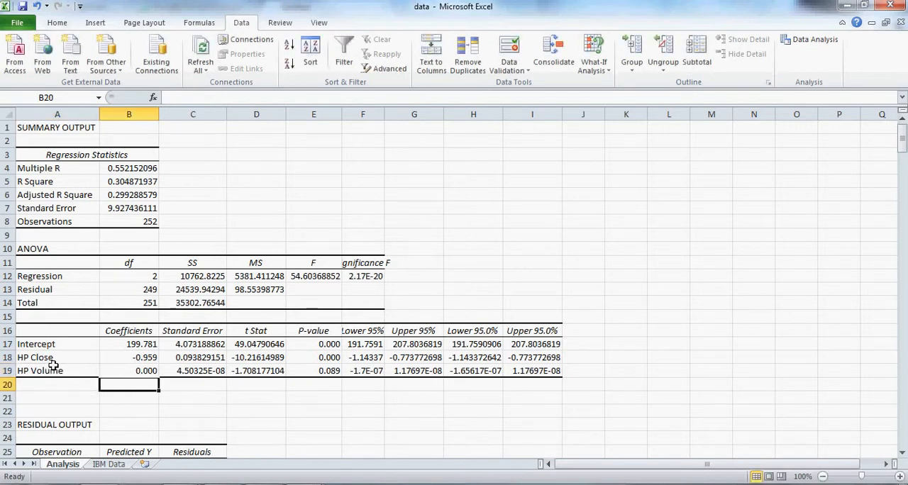
# Highlight the HP Close row of the coefficients table, A18:I18, with a yellow fill
pyautogui.click(332, 359)
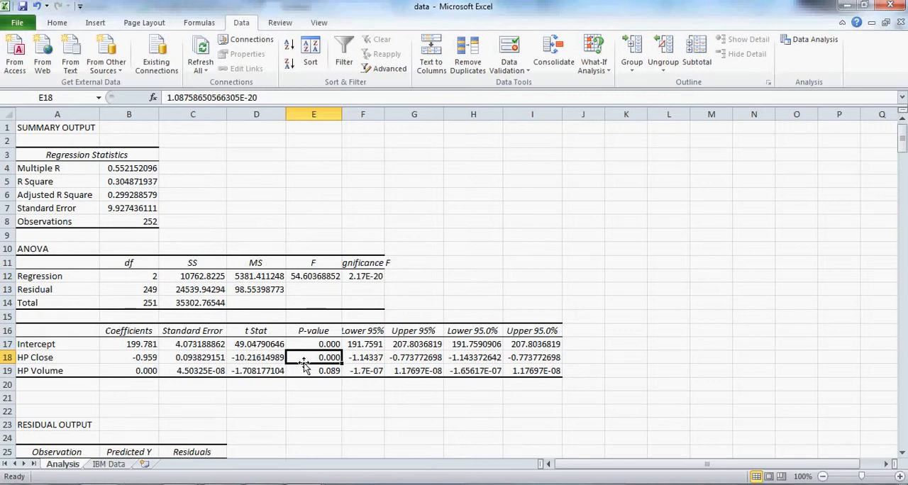
pyautogui.moveTo(53, 357); pyautogui.dragTo(533, 357)
pyautogui.click(58, 24)
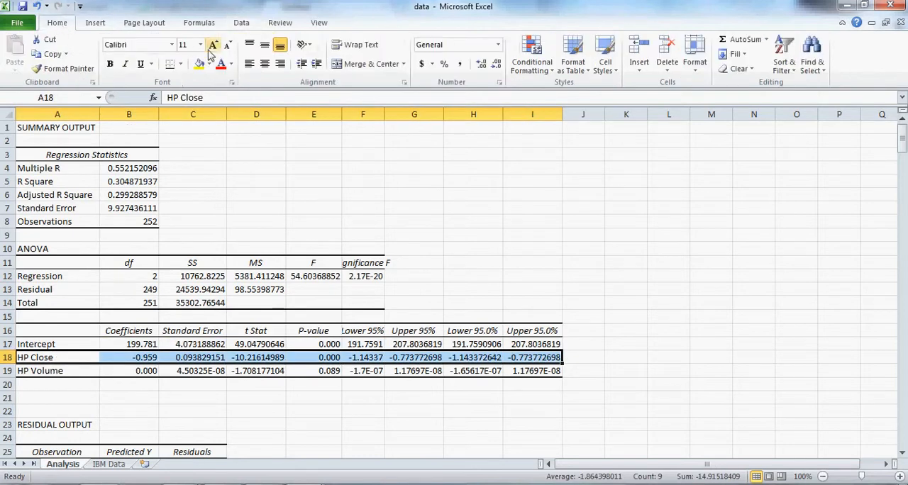
pyautogui.click(199, 64)
# Check the P-values of both variables and highlight the HP Volume row, A19:I19, with a light green fill
pyautogui.click(331, 367)
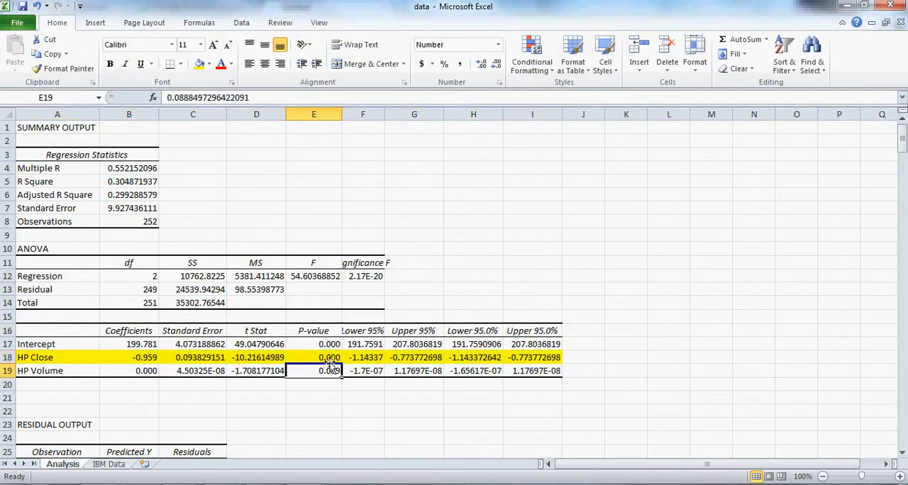
pyautogui.click(329, 358)
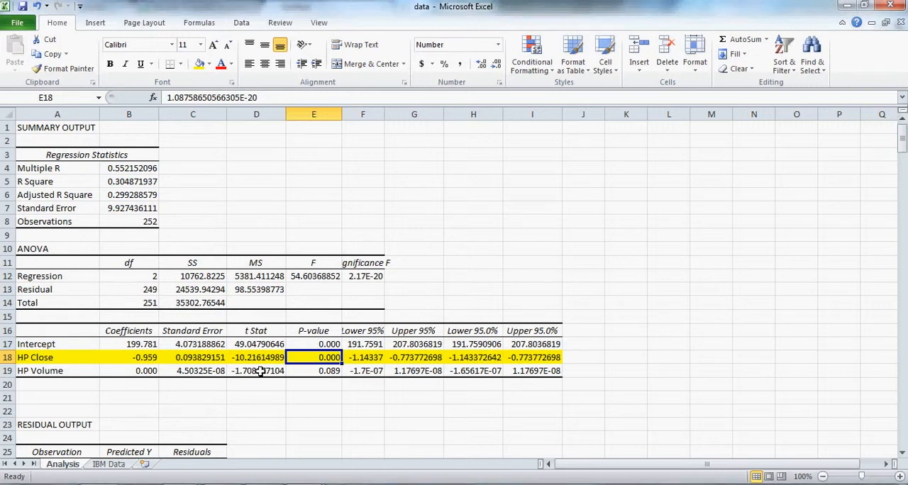
pyautogui.click(293, 370)
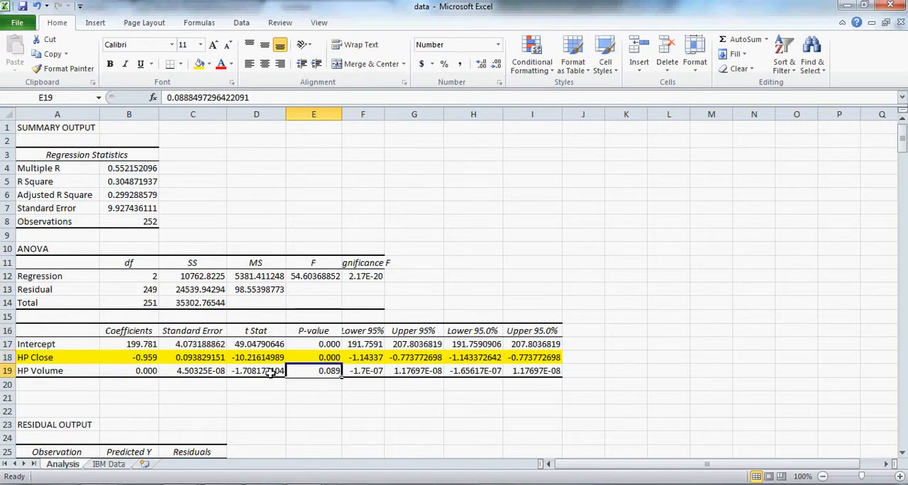
pyautogui.moveTo(69, 370); pyautogui.dragTo(531, 370)
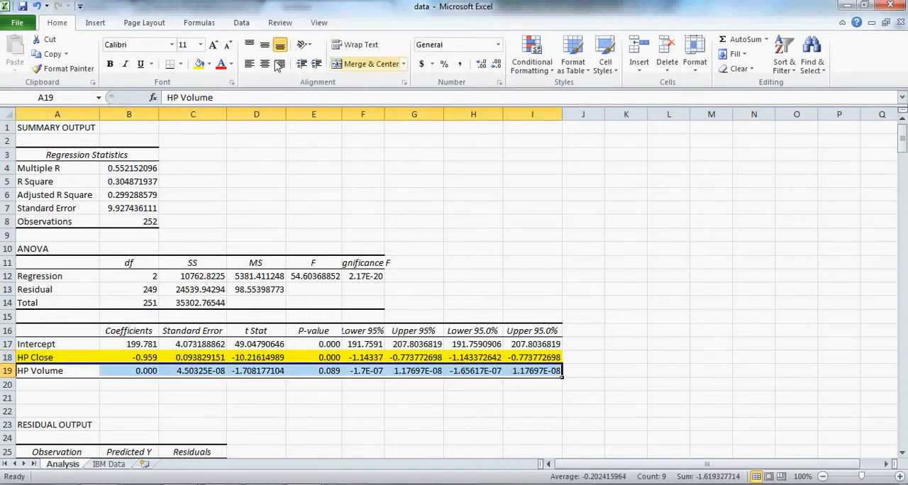
pyautogui.click(210, 64)
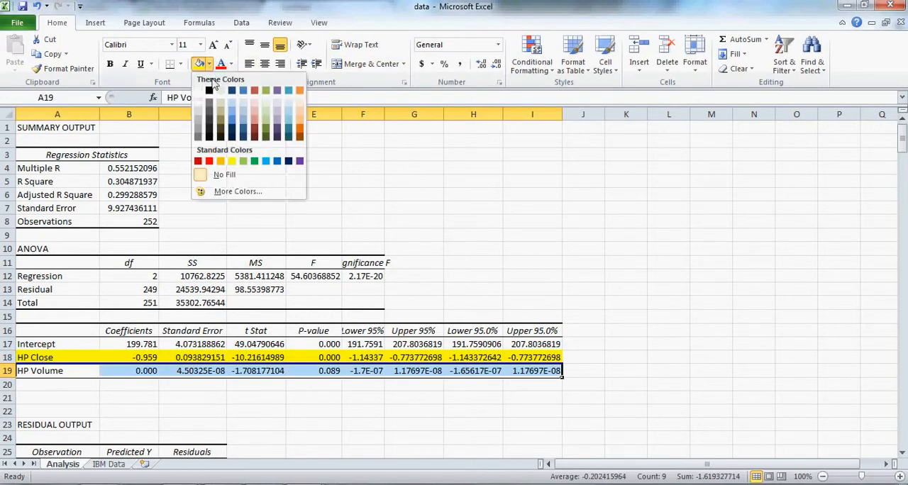
pyautogui.click(242, 161)
pyautogui.click(352, 408)
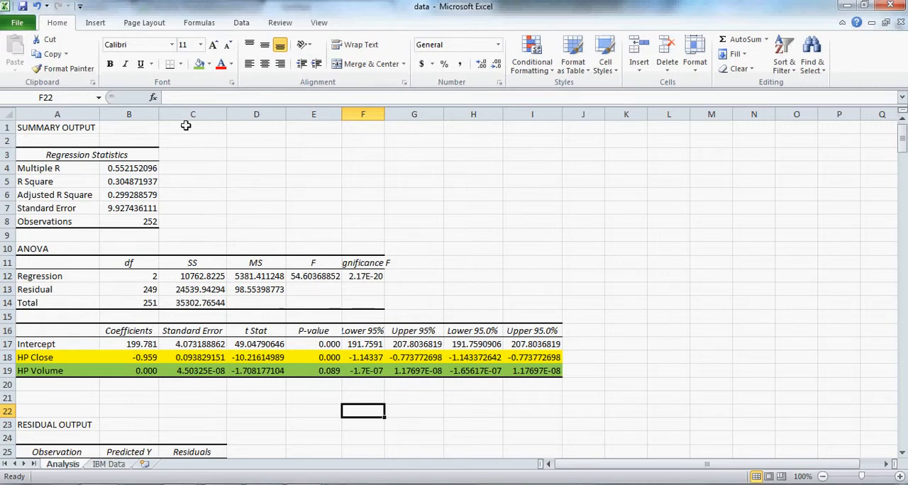
# Format the Adjusted R Square value in B6 as Percentage with two decimal places
pyautogui.moveTo(127, 183); pyautogui.dragTo(131, 193)
pyautogui.click(130, 195)
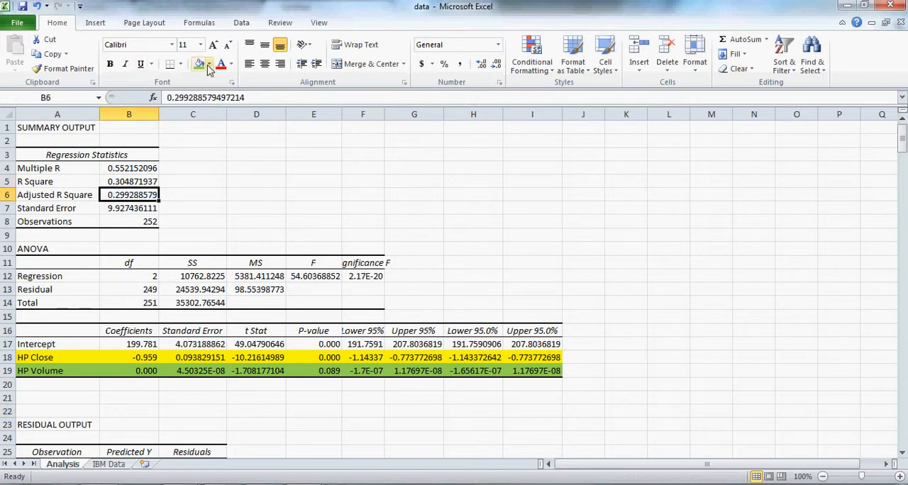
pyautogui.rightClick(142, 195)
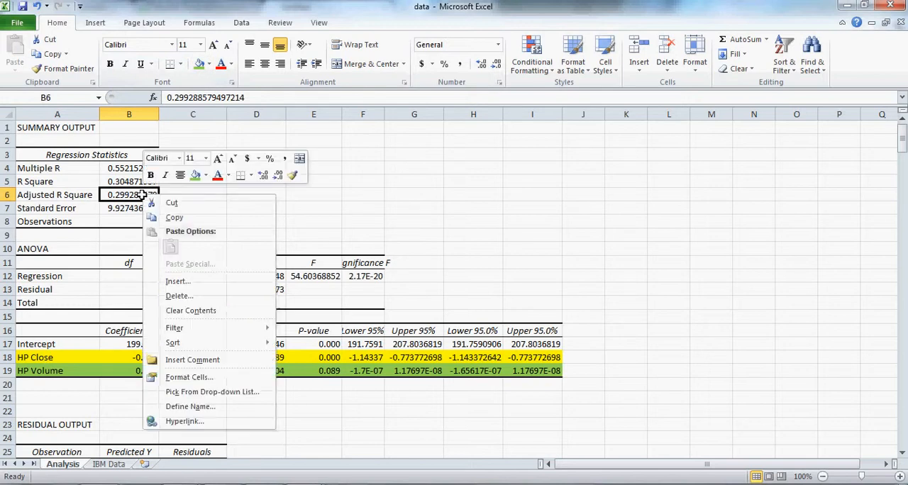
pyautogui.click(198, 377)
pyautogui.click(61, 287)
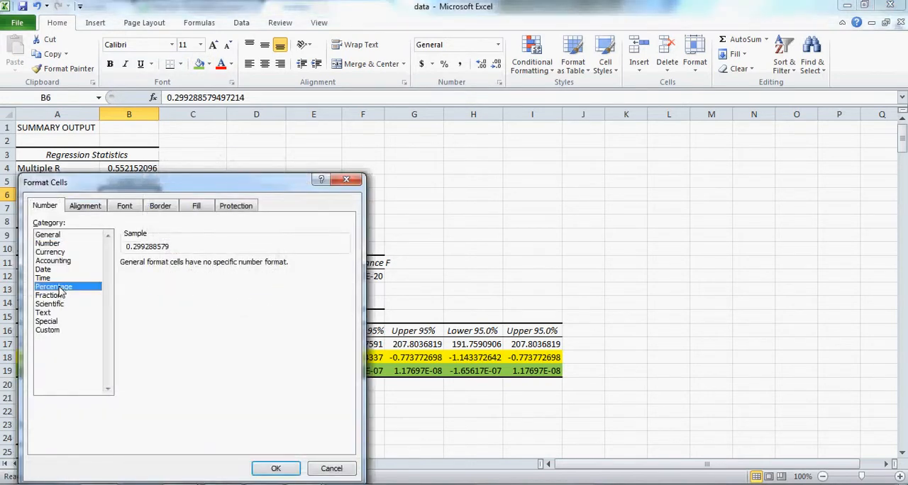
pyautogui.click(282, 471)
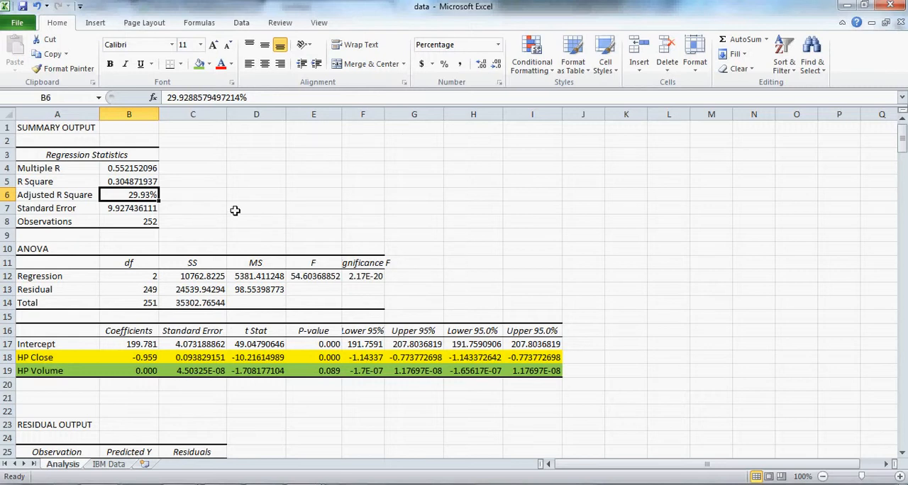
# Format the Predicted Y values in B26:B277 as Currency with the $ symbol and two decimal places
pyautogui.scroll(-6, 237, 210)
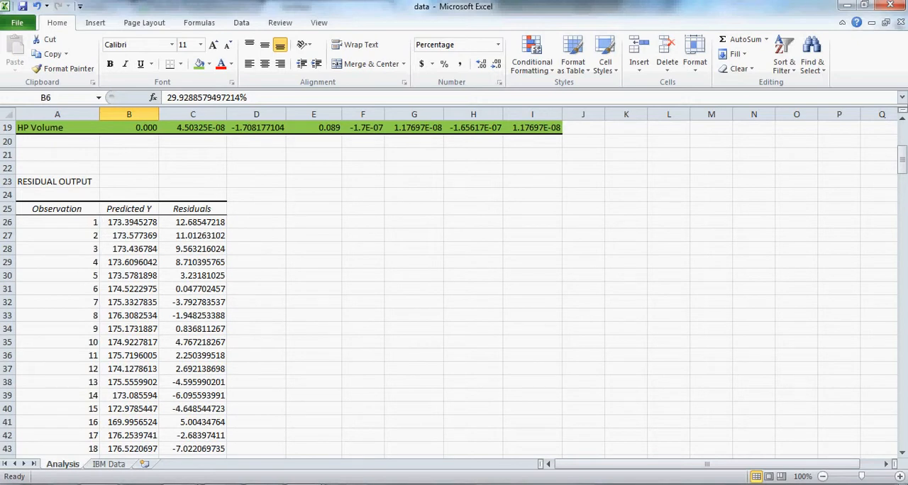
pyautogui.scroll(-1, 179, 289)
pyautogui.click(141, 182)
pyautogui.moveTo(140, 183); pyautogui.dragTo(132, 437)
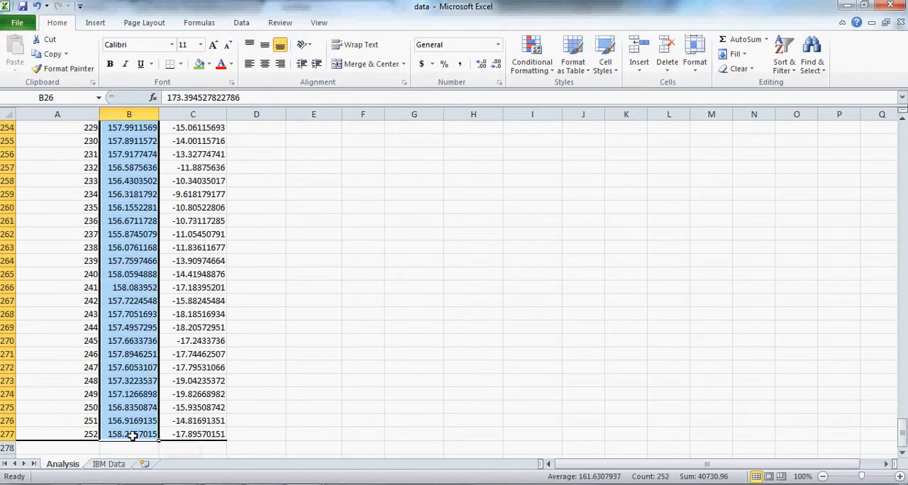
pyautogui.rightClick(130, 435)
pyautogui.click(180, 384)
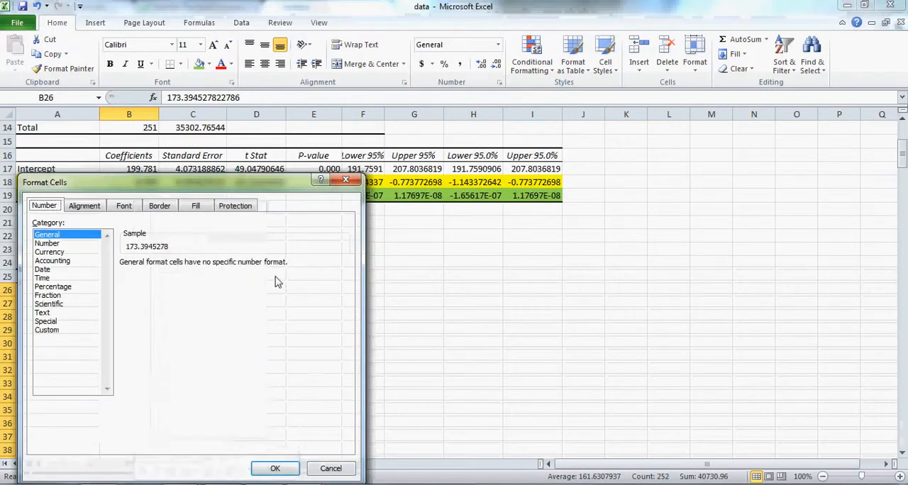
pyautogui.click(61, 252)
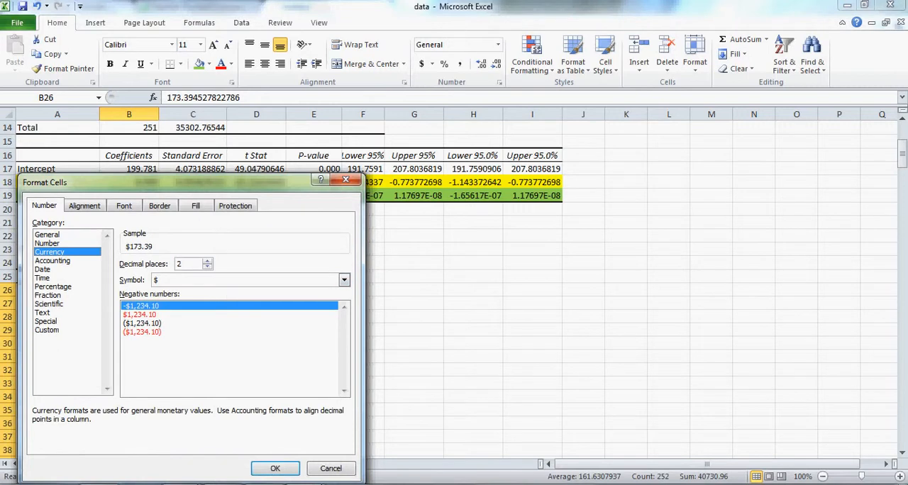
pyautogui.click(283, 469)
pyautogui.scroll(3, 241, 320)
pyautogui.scroll(-2, 113, 325)
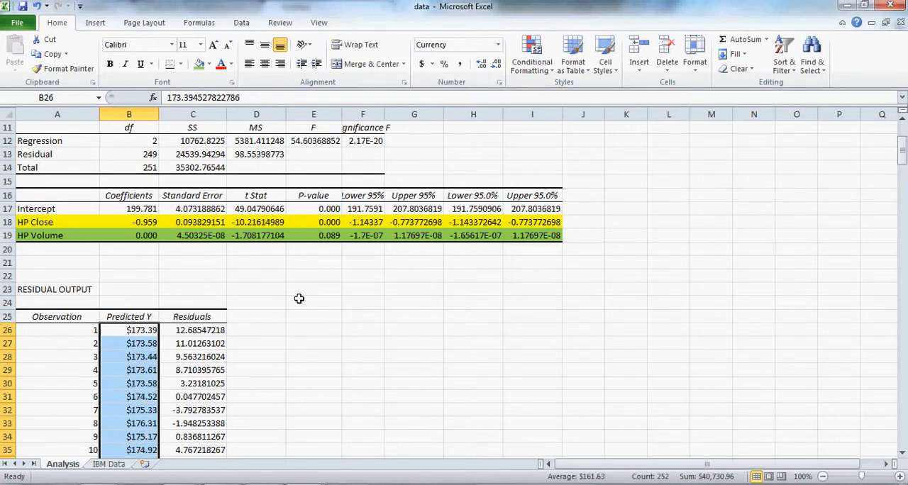
# Enter the label "Buffer %" in G23 and the value 5% in H23
pyautogui.click(366, 290)
pyautogui.click(407, 290)
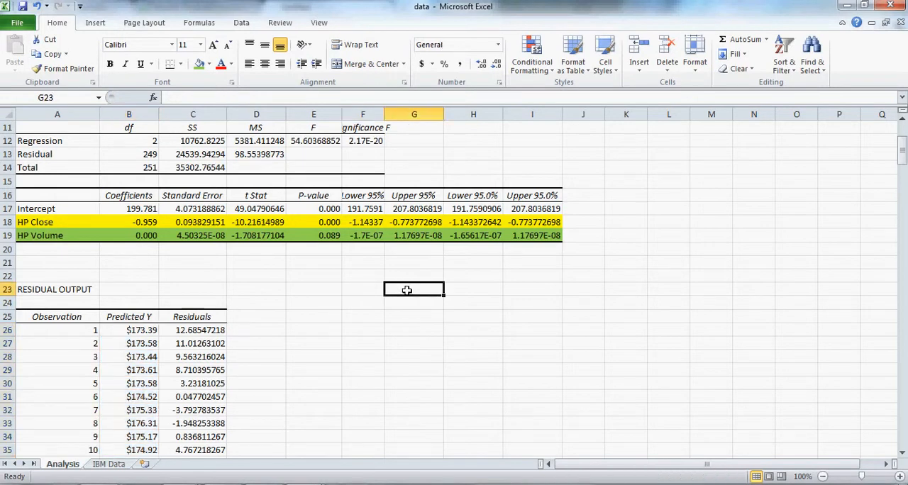
pyautogui.write('Buffer %')
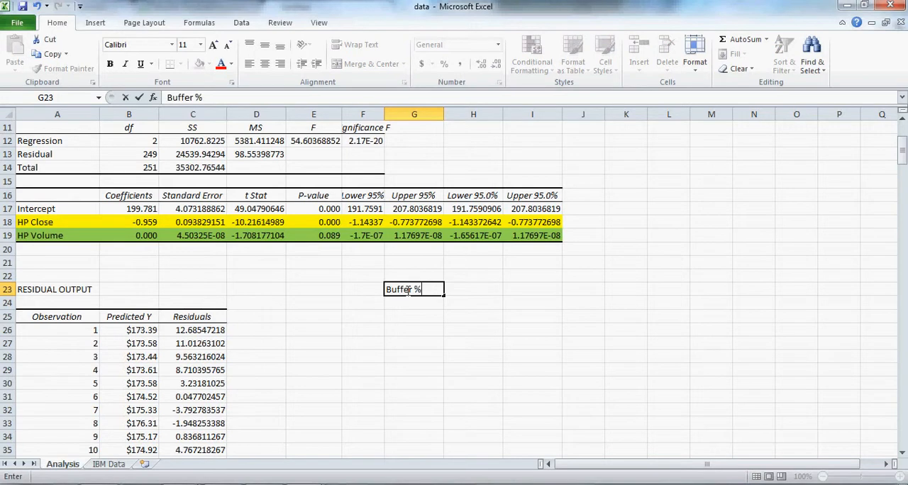
pyautogui.press('Tab')
pyautogui.write('5%')
pyautogui.press('Return')
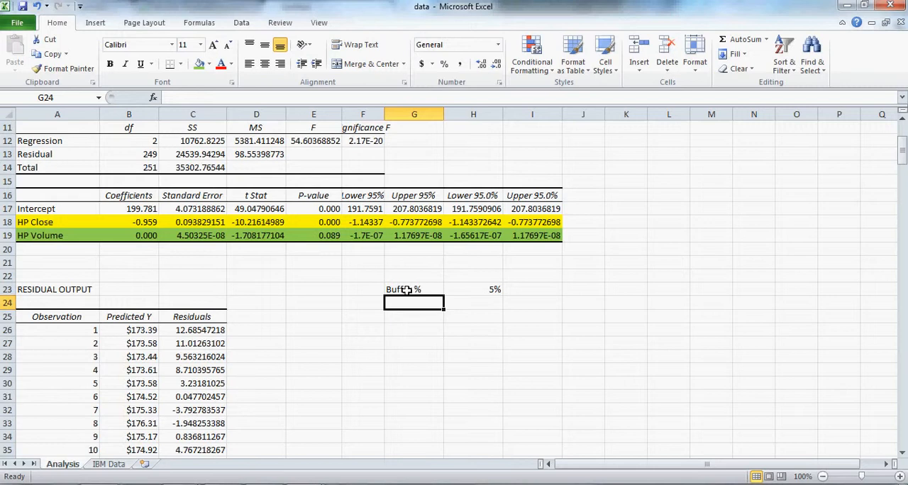
# Add a "Day" column with its heading in F25 and the numbers 1 to 15 in F26:F40
pyautogui.click(370, 318)
pyautogui.write('Day1')
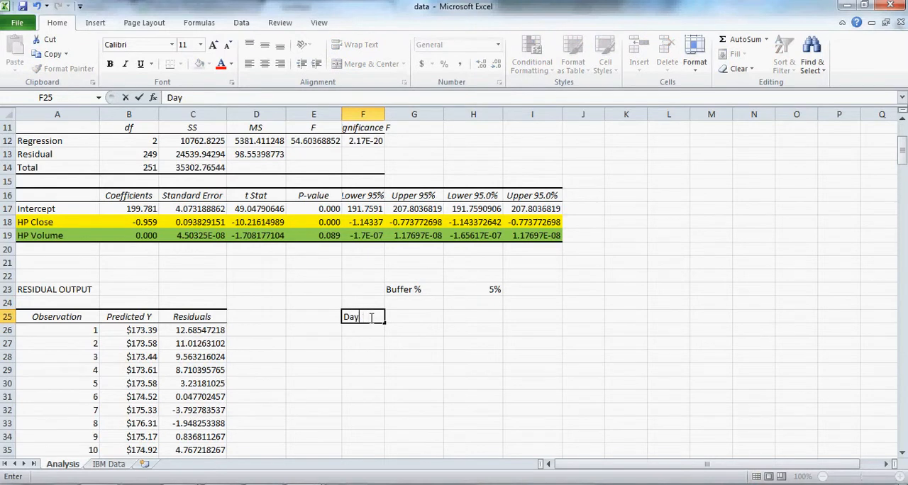
pyautogui.press('Return')
pyautogui.write('1 2 3 4 5')
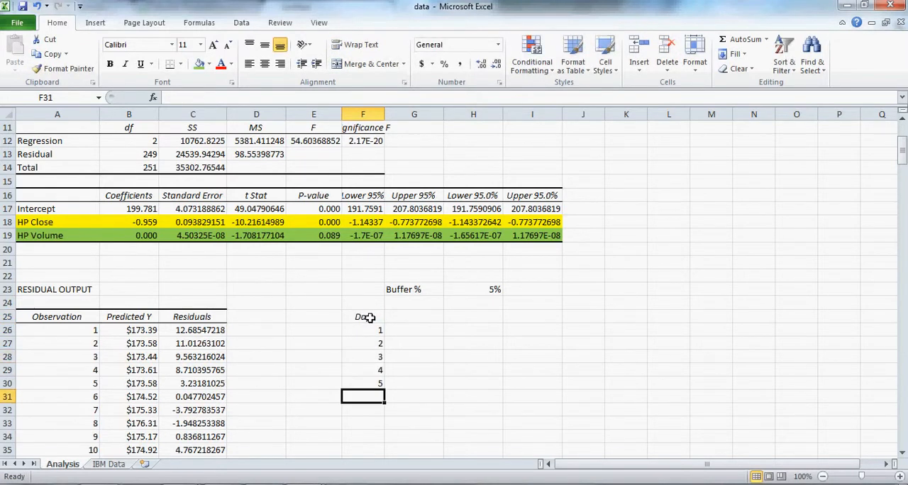
pyautogui.click(370, 331)
pyautogui.moveTo(371, 329); pyautogui.dragTo(365, 384)
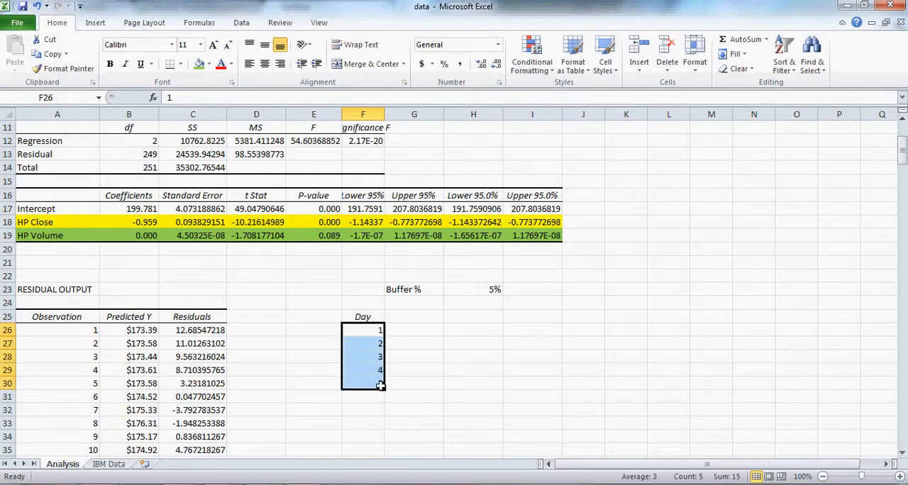
pyautogui.moveTo(385, 390); pyautogui.dragTo(383, 429)
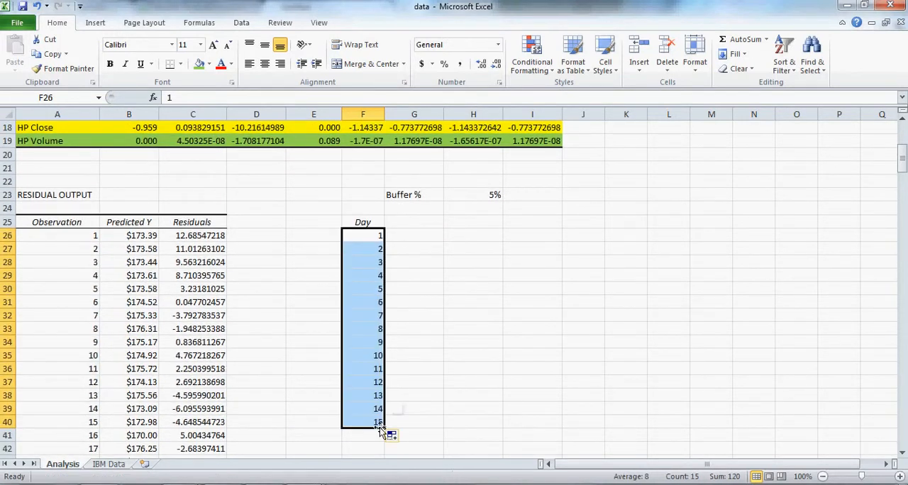
# Add the heading "Predicted Price" in G25 and copy the first 15 Predicted Y values, B26:B40, into G26:G40
pyautogui.click(416, 220)
pyautogui.write('P')
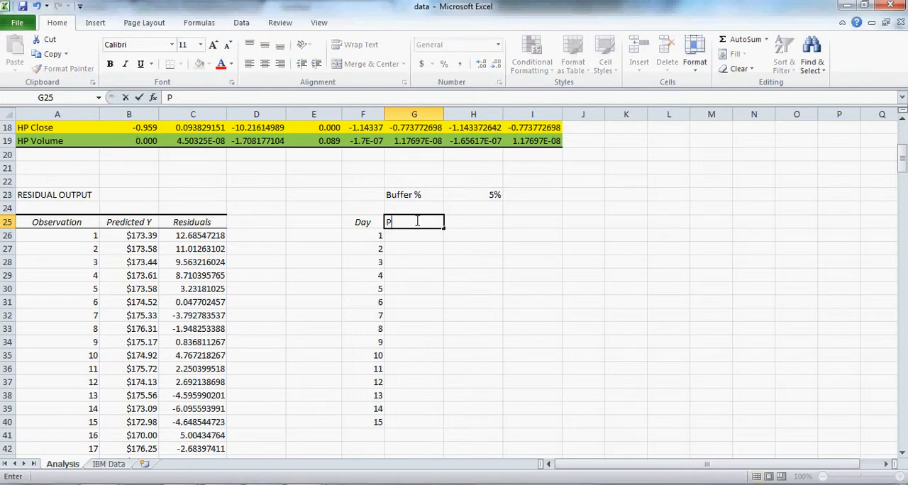
pyautogui.write('redicted Price')
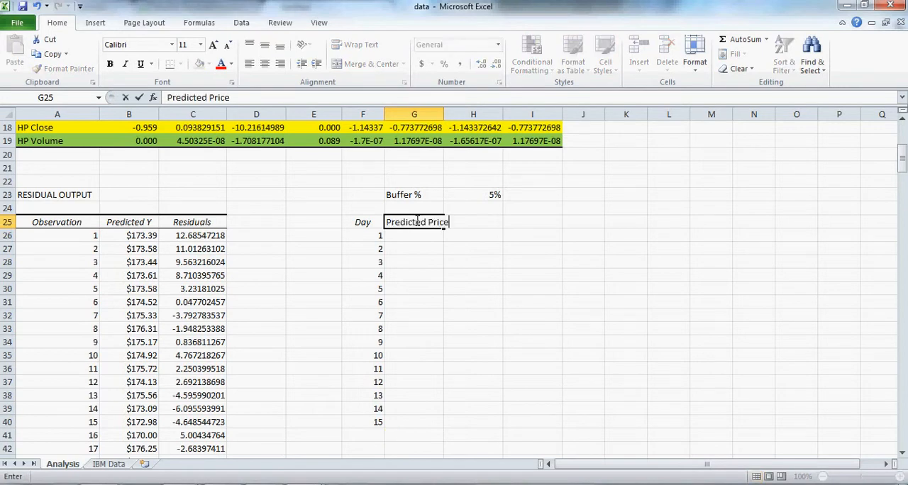
pyautogui.press('Return')
pyautogui.moveTo(142, 236); pyautogui.dragTo(127, 425)
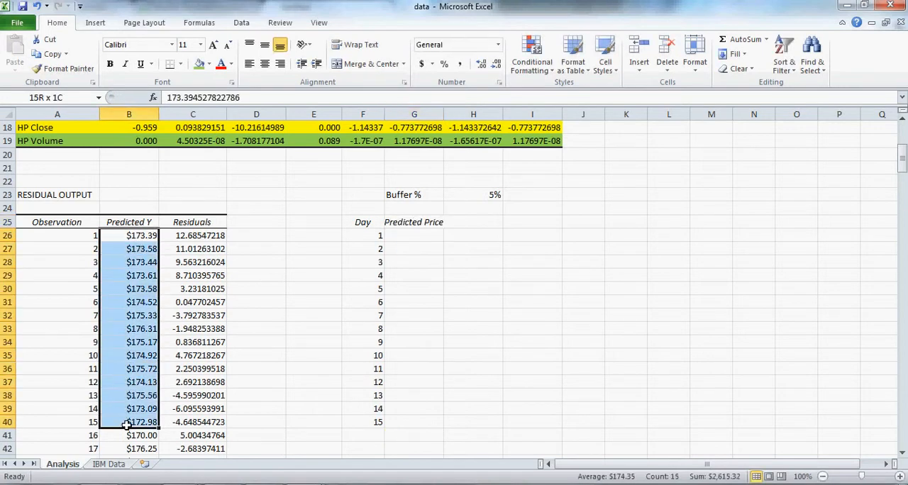
pyautogui.rightClick(138, 237)
pyautogui.click(170, 261)
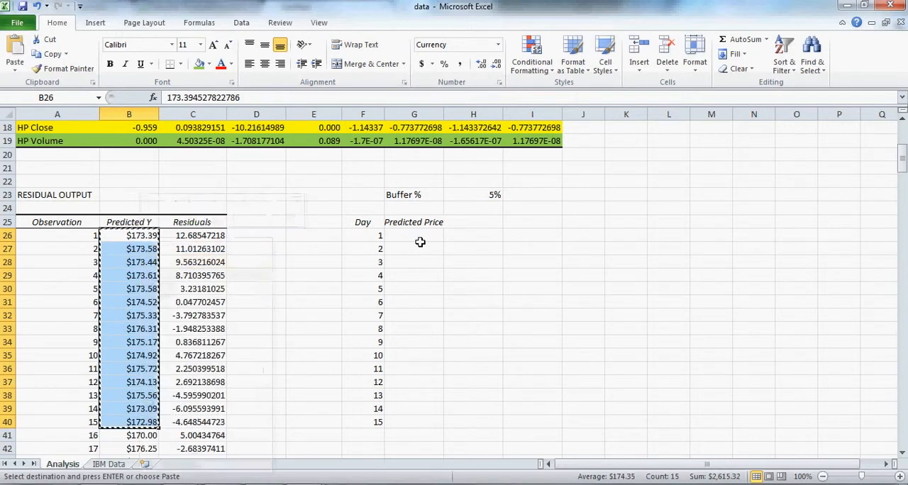
pyautogui.rightClick(420, 236)
pyautogui.click(448, 288)
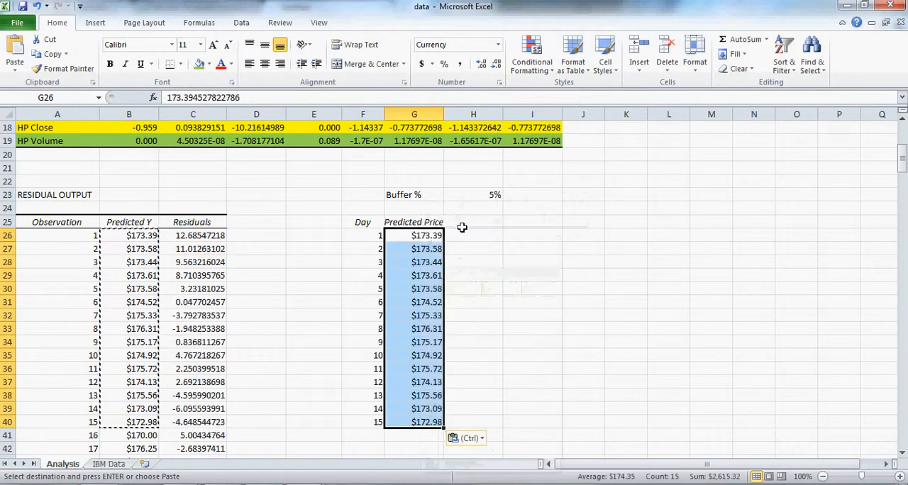
# Add the heading "Actual Price" in H25 and widen column G slightly to fit its heading
pyautogui.click(469, 223)
pyautogui.write('Actual Price')
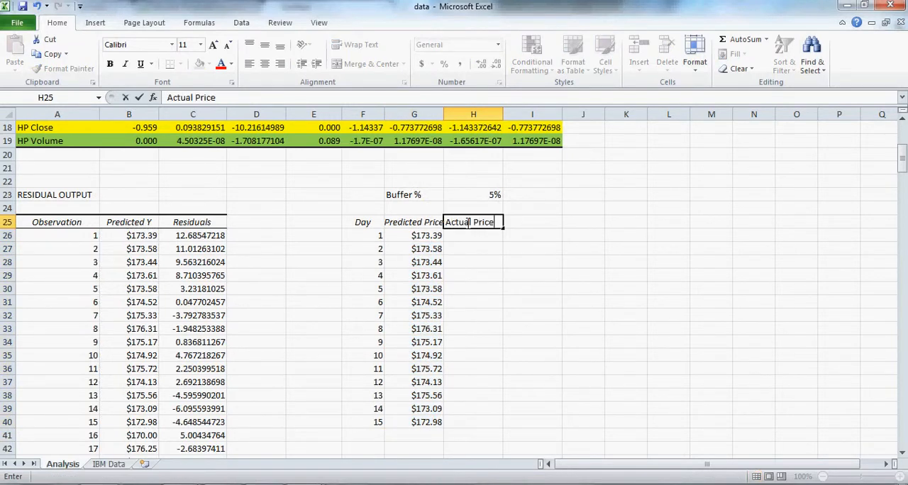
pyautogui.press('Return')
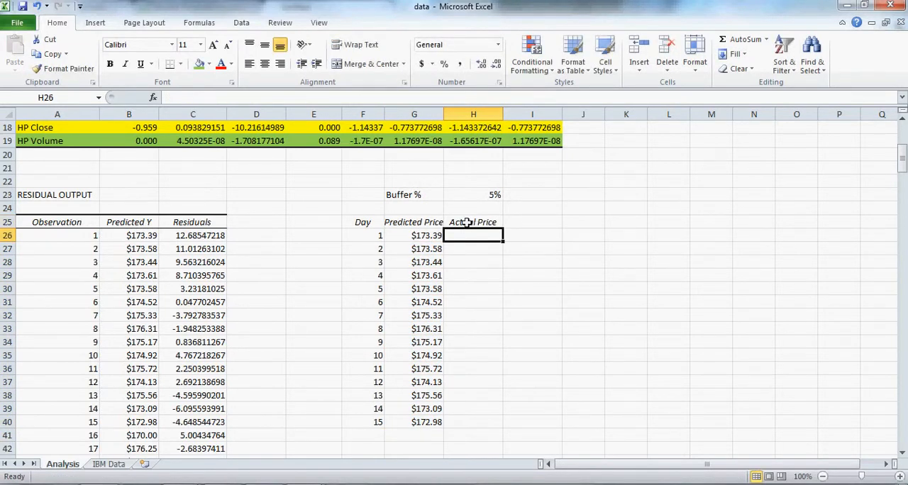
pyautogui.moveTo(446, 114); pyautogui.dragTo(454, 114)
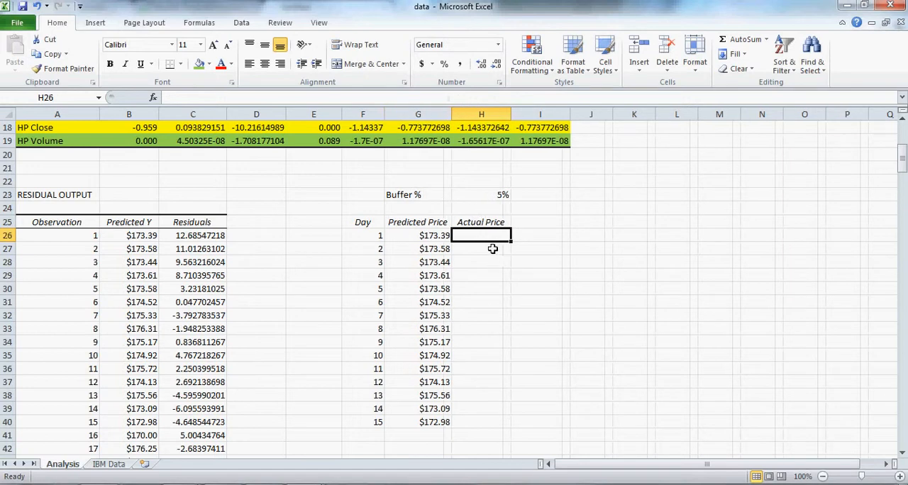
# Copy the first 15 Open prices, B2:B16 on the IBM Data sheet, into H26:H40 of the Analysis sheet
pyautogui.click(110, 464)
pyautogui.scroll(20, 213, 199)
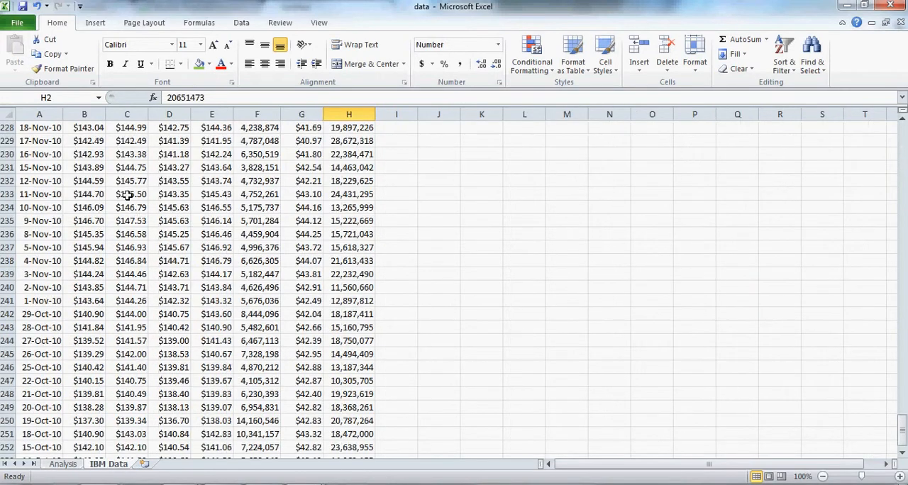
pyautogui.scroll(20, 83, 145)
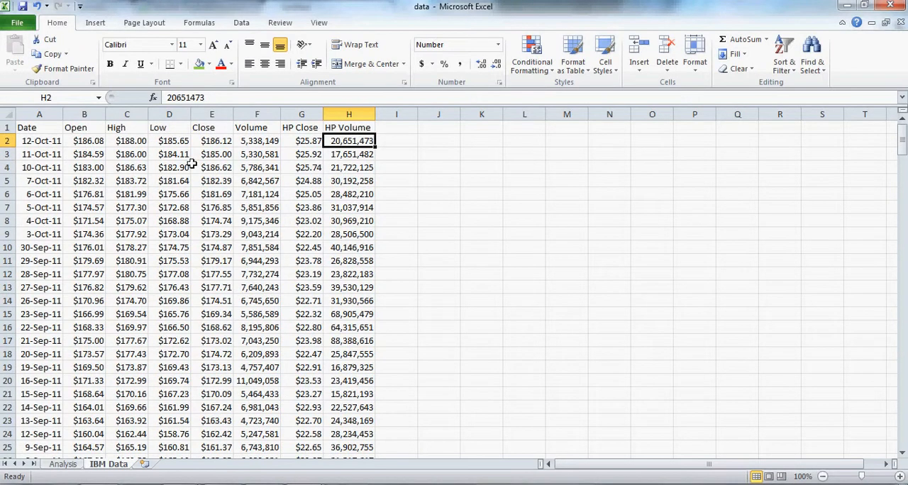
pyautogui.moveTo(88, 142); pyautogui.dragTo(94, 327)
pyautogui.hotkey('ctrl', 'c')
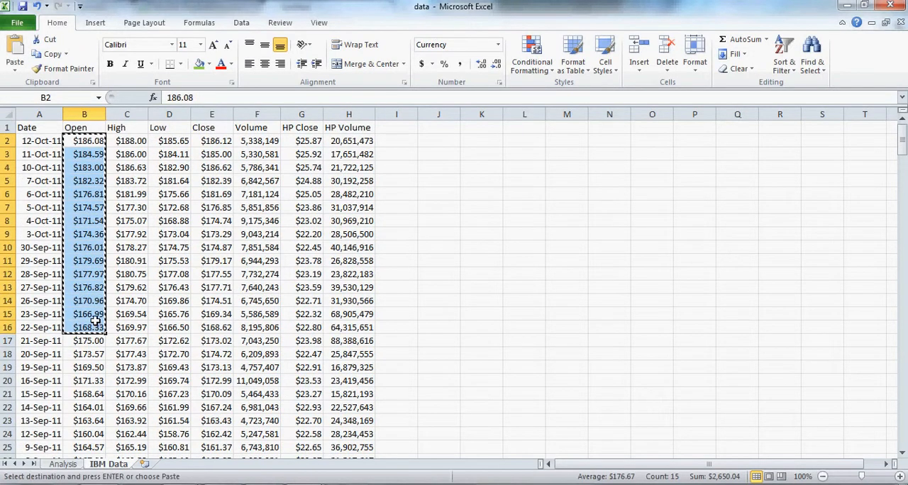
pyautogui.click(71, 466)
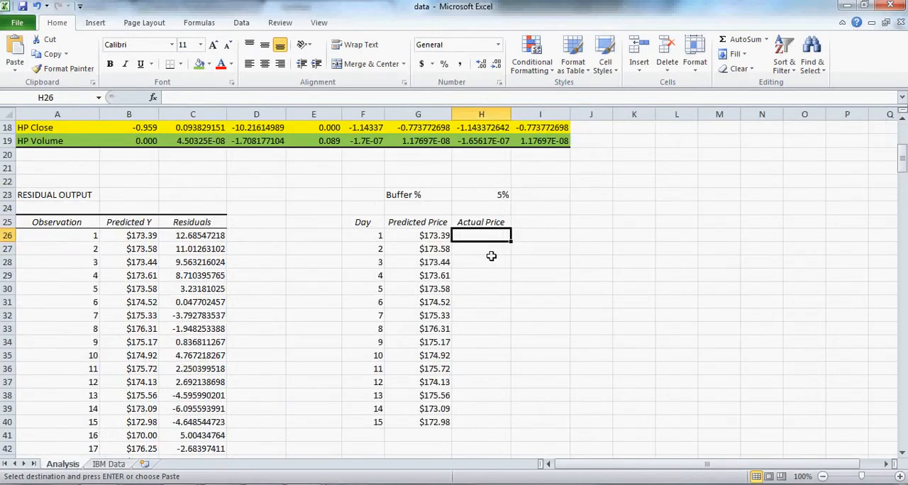
pyautogui.hotkey('ctrl', 'v')
# Add the heading "Recommendation" in I25 and autofit the width of column I
pyautogui.click(536, 224)
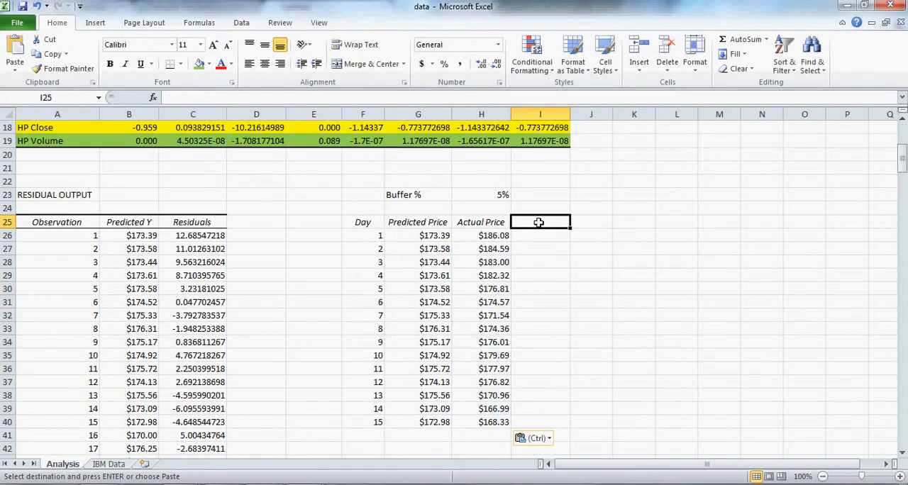
pyautogui.write('Recommendation')
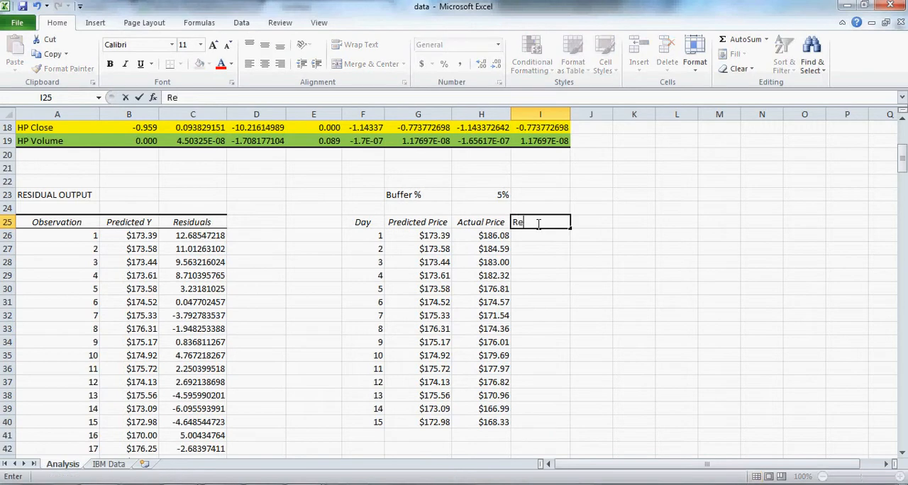
pyautogui.press('Return')
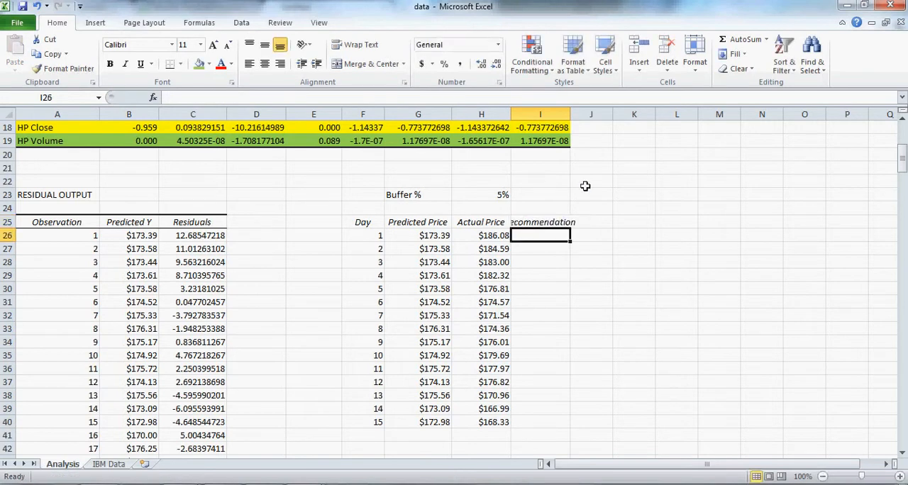
pyautogui.doubleClick(569, 114)
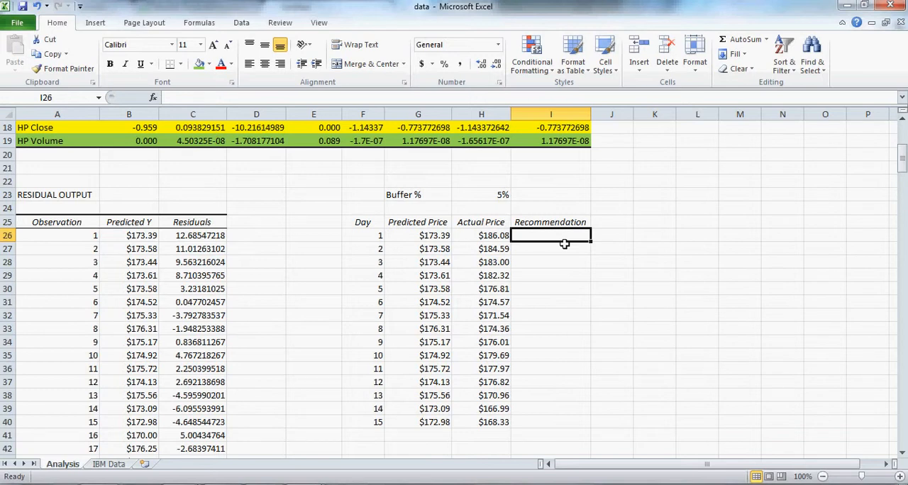
# Begin an IF formula in I26 that returns "Sell" when the actual price exceeds the predicted price by 5%: =IF(H26>G26*(1+.05),"Sell",
pyautogui.write('=')
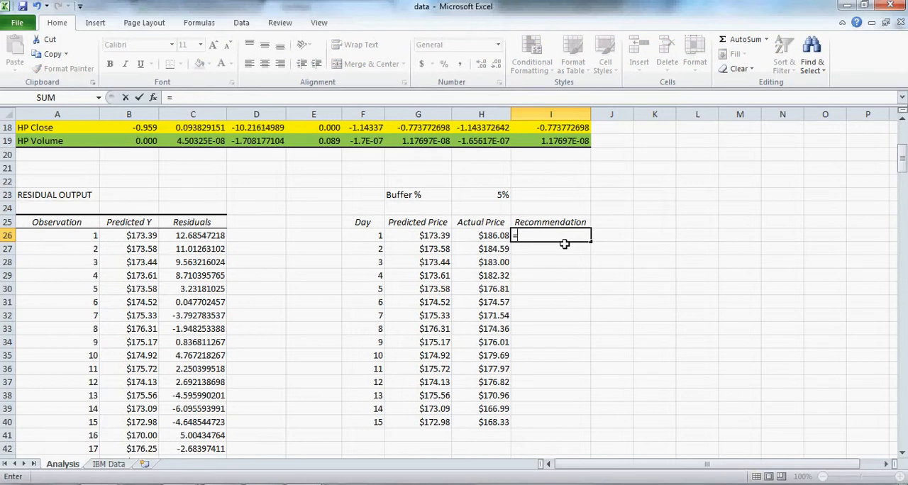
pyautogui.write('if')
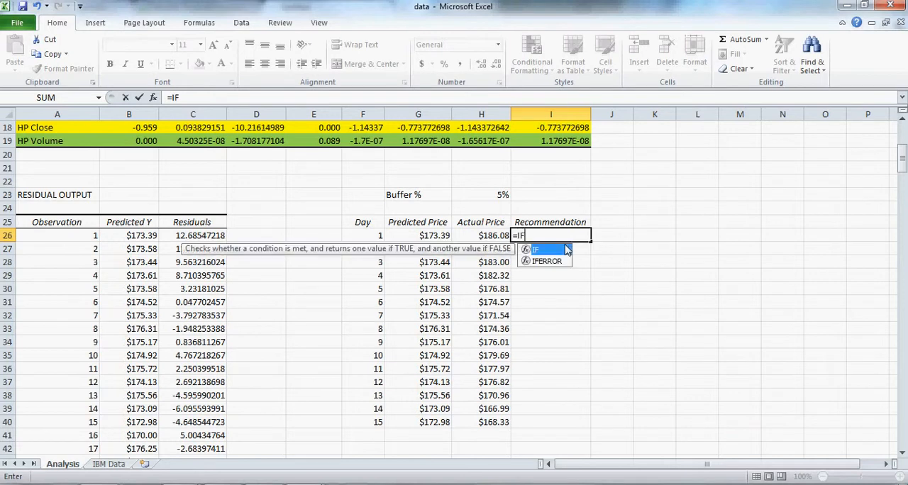
pyautogui.press('Tab')
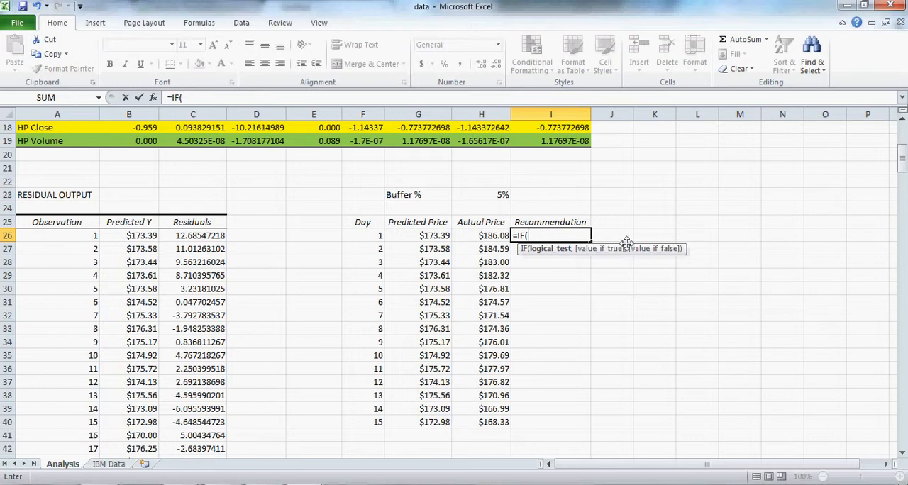
pyautogui.click(493, 236)
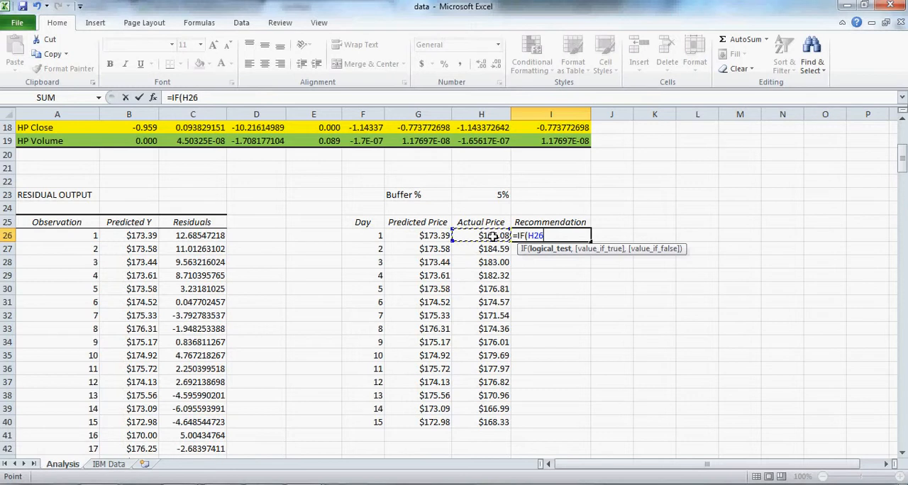
pyautogui.write('>')
pyautogui.click(436, 237)
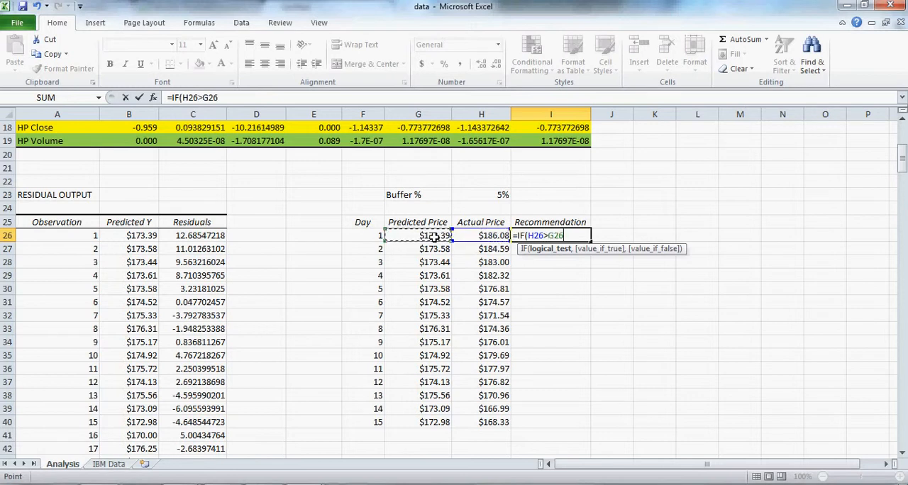
pyautogui.write('*(')
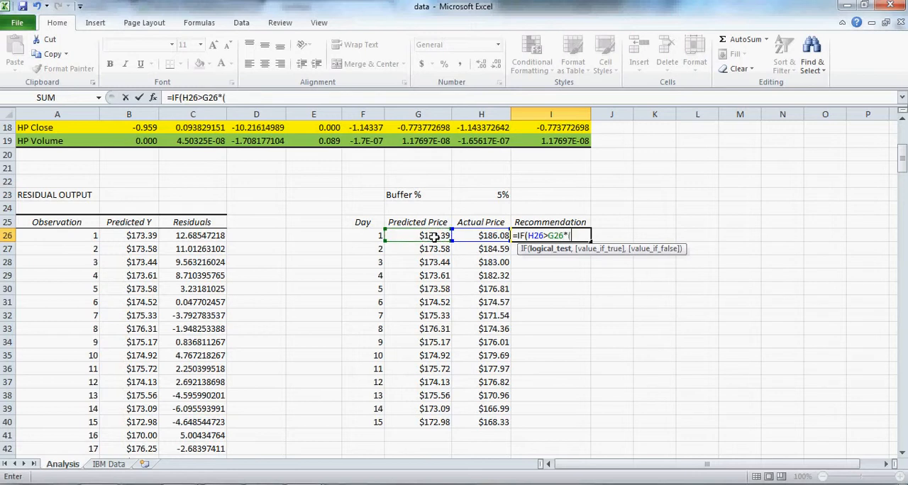
pyautogui.write('1+.05),')
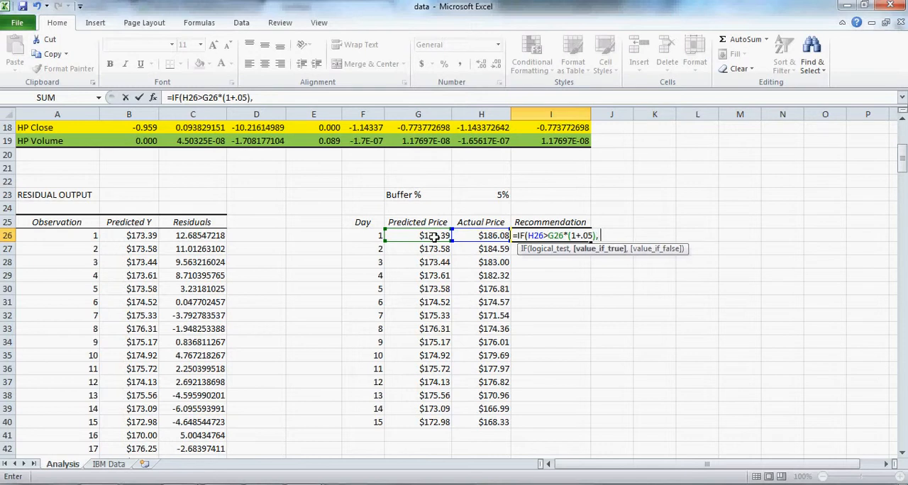
pyautogui.write('"Sell",')
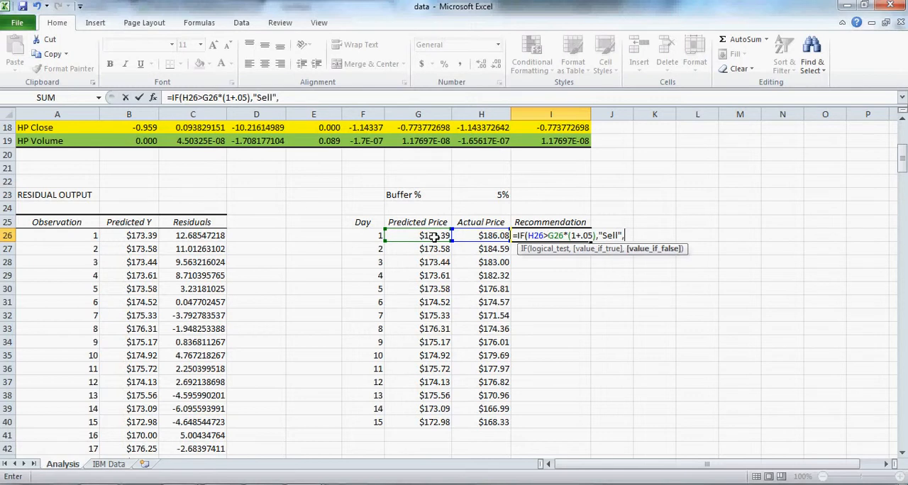
pyautogui.write('IF')
# Nest a second IF in the I26 formula that tests whether the actual price is over 5% below the predicted price: IF(H26<G26*(1-.05)
pyautogui.write('(')
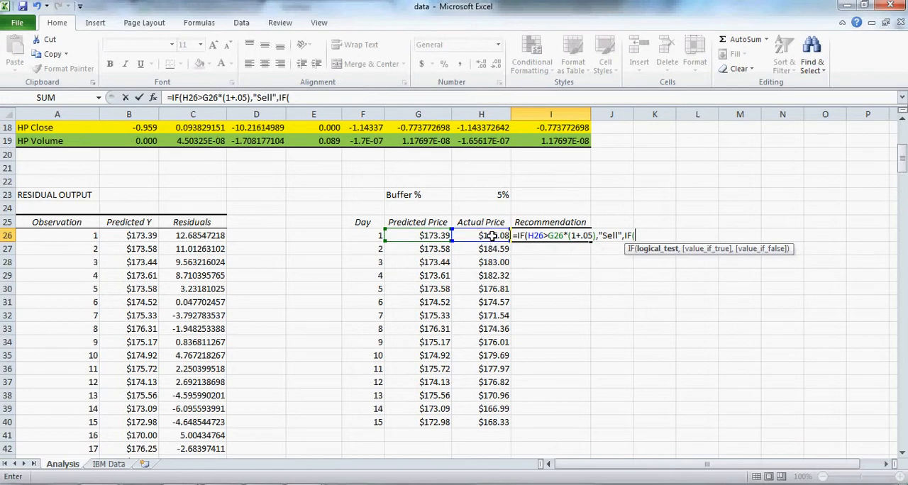
pyautogui.click(492, 238)
pyautogui.write('<')
pyautogui.click(432, 239)
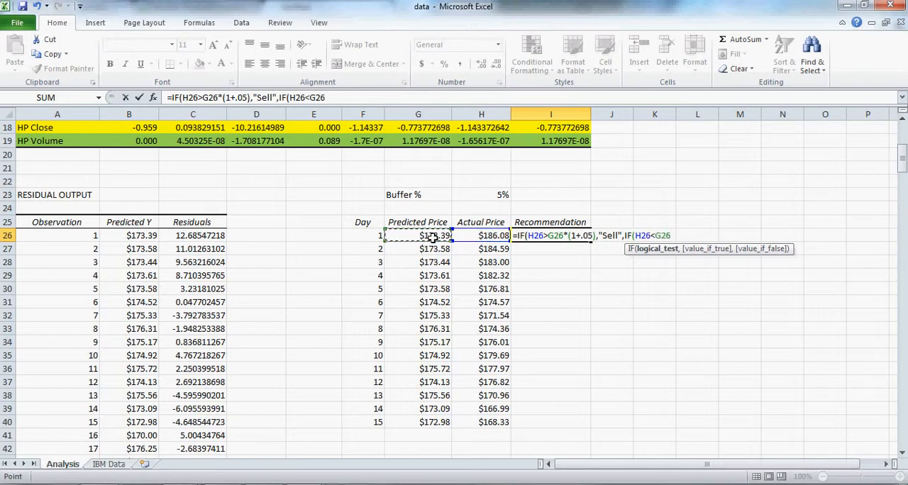
pyautogui.write('*(1-.05)')
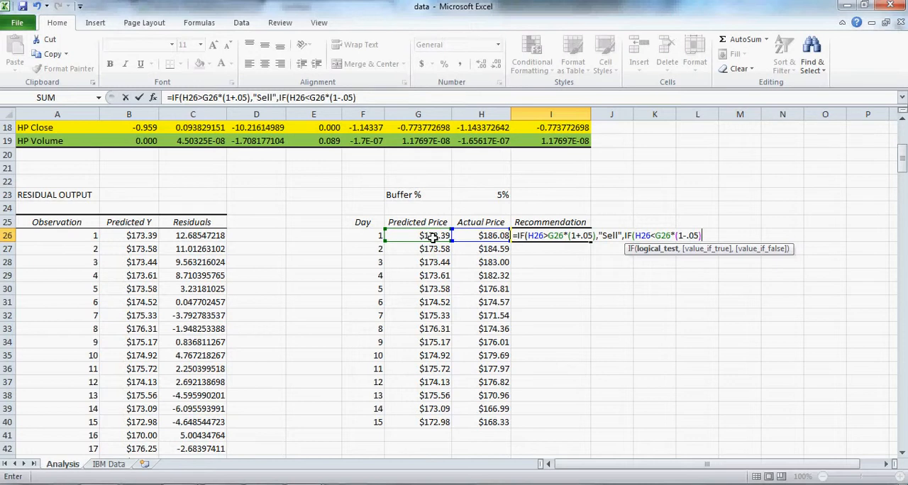
pyautogui.write(',')
pyautogui.write('"Buy"')
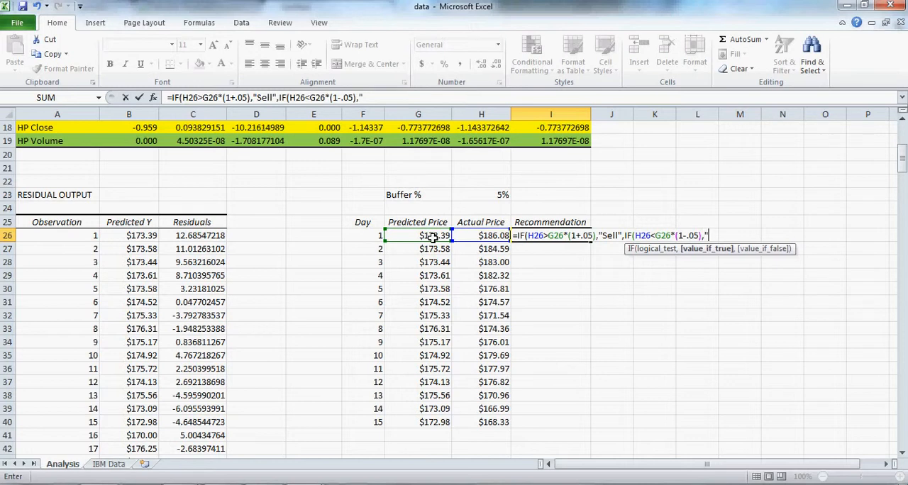
pyautogui.write(',')
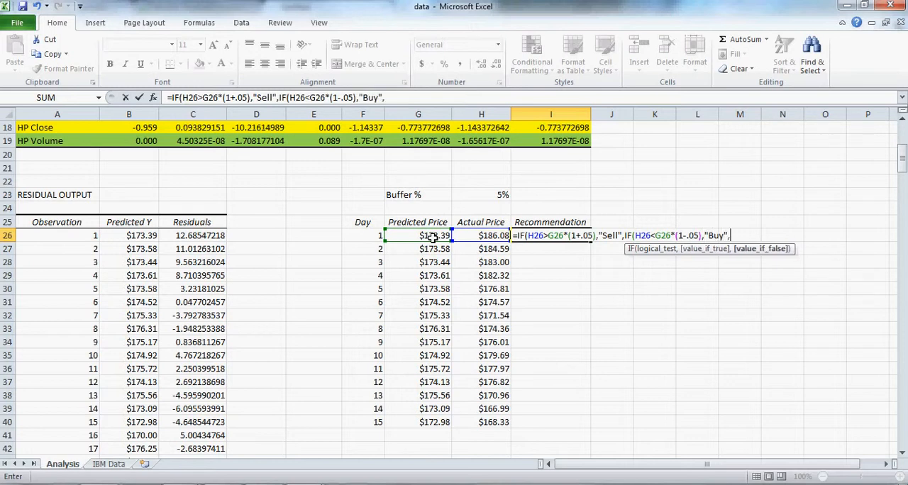
pyautogui.write('"Hold")')
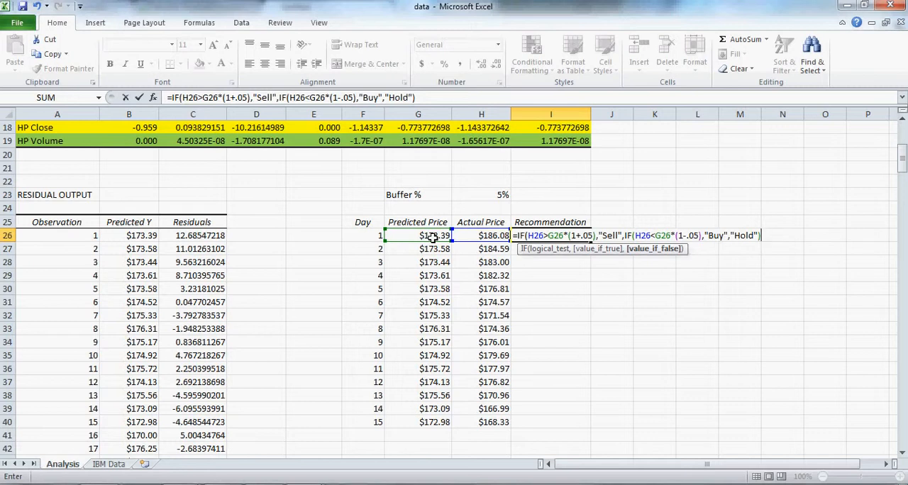
# Complete the nested IF in I26 so it returns "Buy" when its test is true and "Hold" otherwise, and enter the formula
pyautogui.write(')')
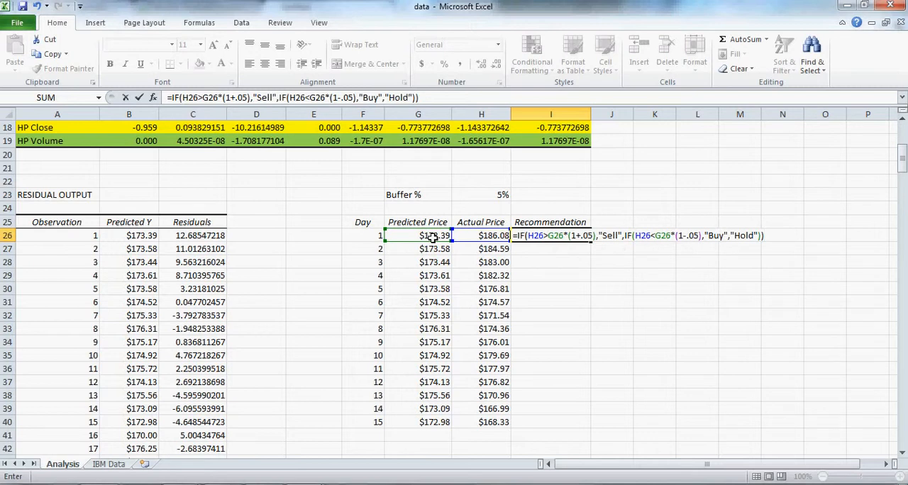
pyautogui.press('Return')
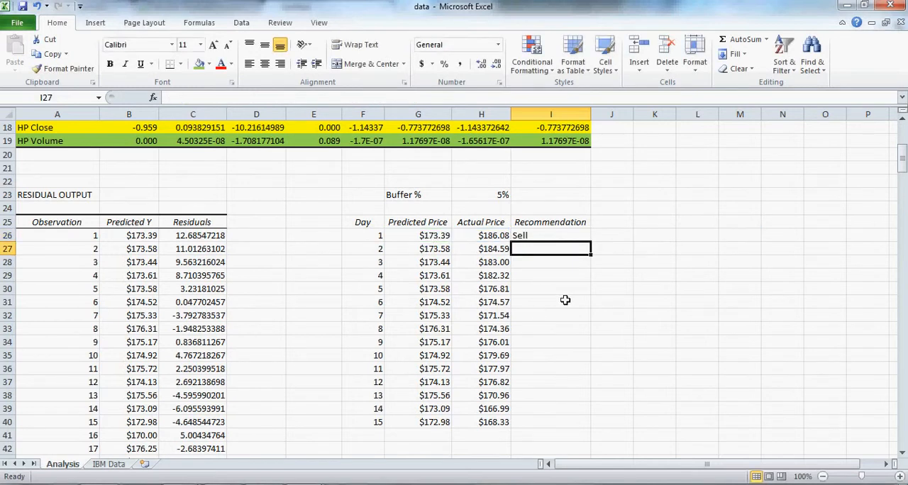
# Center the Recommendation cells I26:I40 and fill the I26 formula down to I40
pyautogui.click(580, 240)
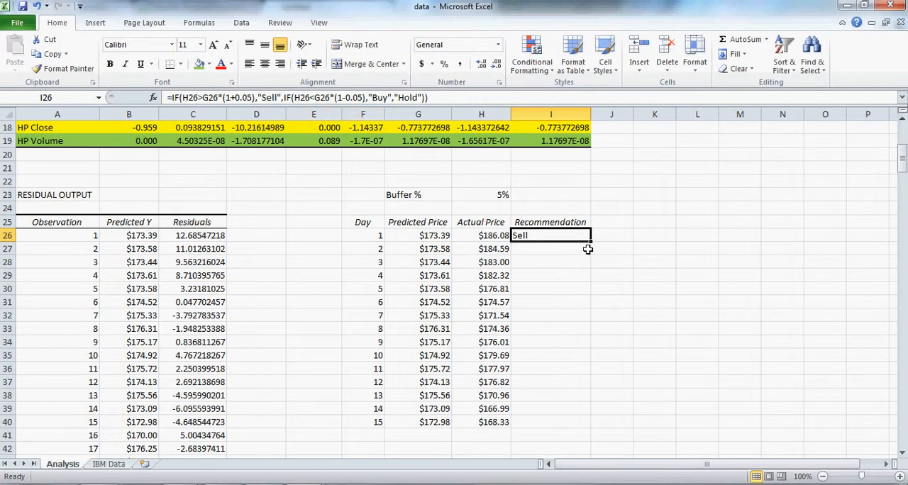
pyautogui.moveTo(580, 240); pyautogui.dragTo(564, 422)
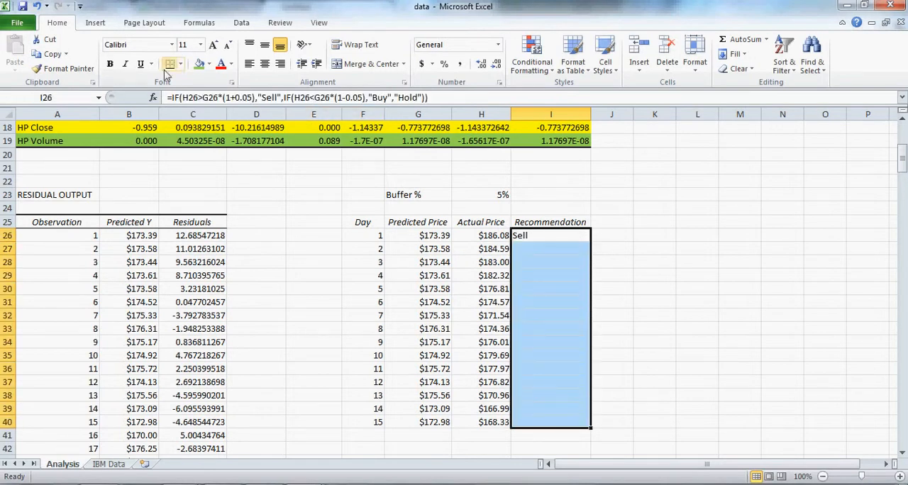
pyautogui.click(264, 64)
pyautogui.click(531, 248)
pyautogui.click(579, 231)
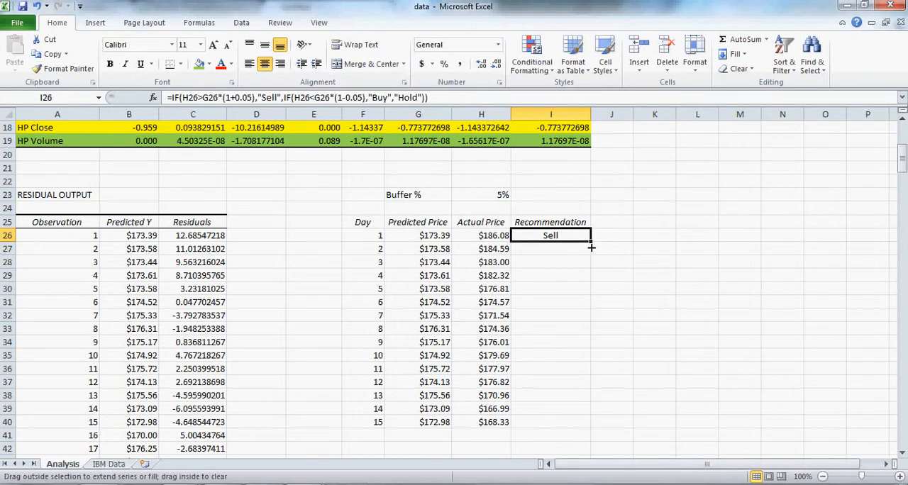
pyautogui.moveTo(589, 246); pyautogui.dragTo(586, 426)
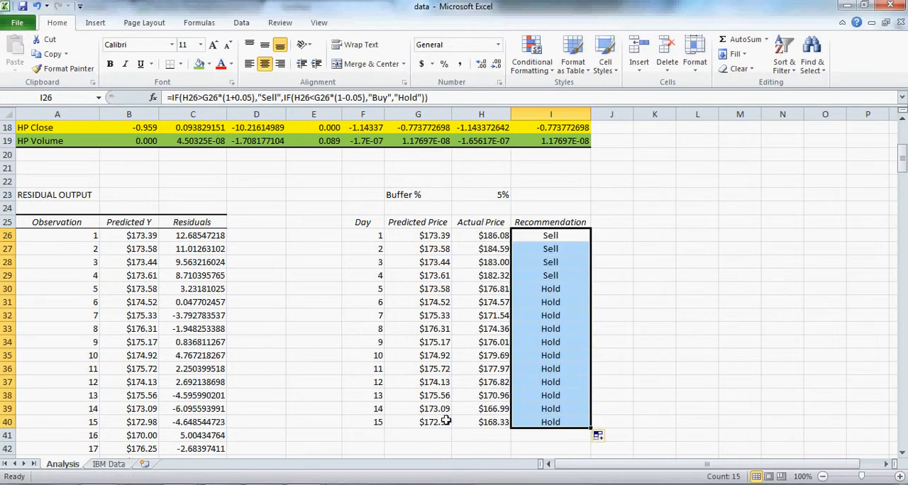
# Start a summary table below the recommendations with the heading "Count" in I42 and the labels "Buy", "Sell" and "Hold" in H43:H45
pyautogui.scroll(-2, 447, 420)
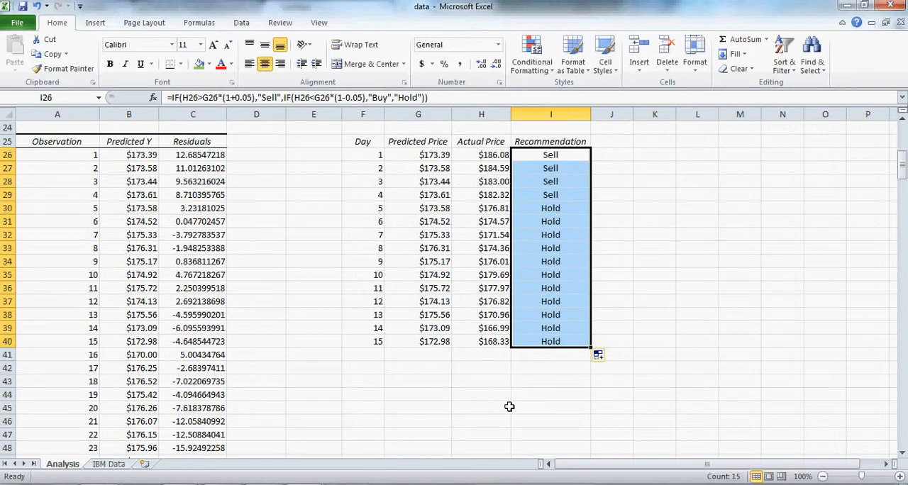
pyautogui.click(496, 367)
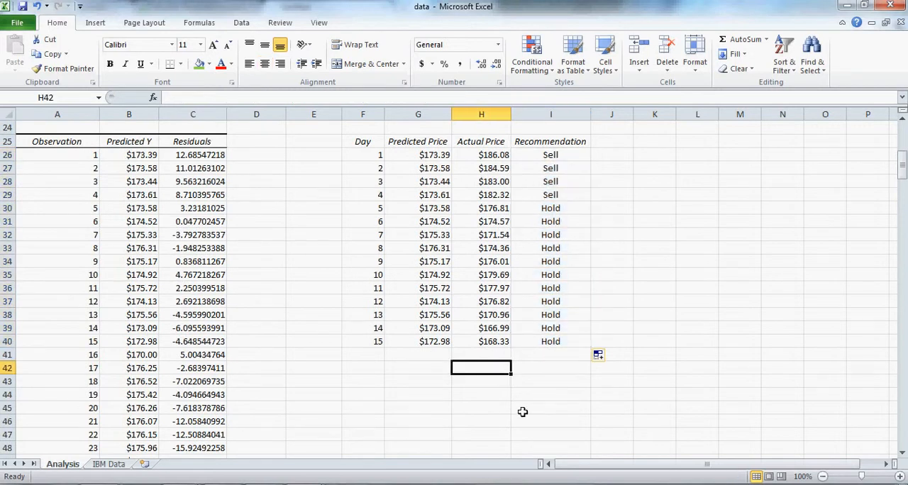
pyautogui.click(525, 367)
pyautogui.write('Count')
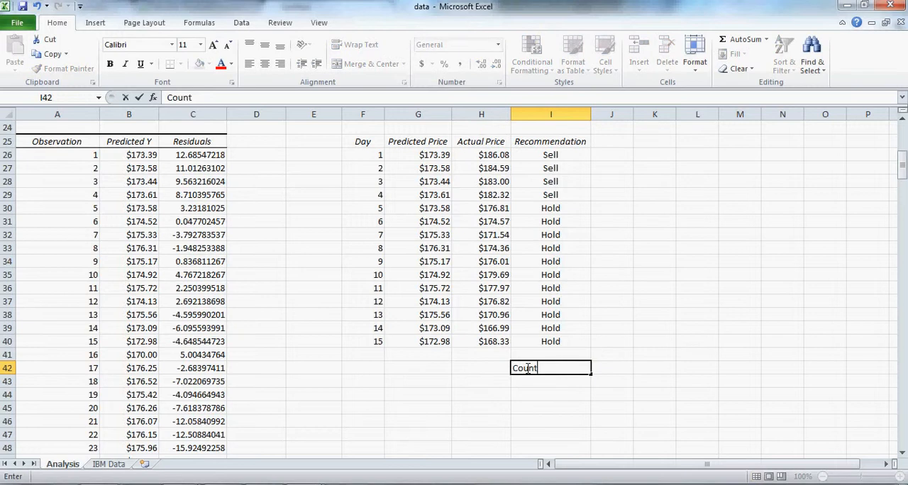
pyautogui.press('Return')
pyautogui.click(493, 381)
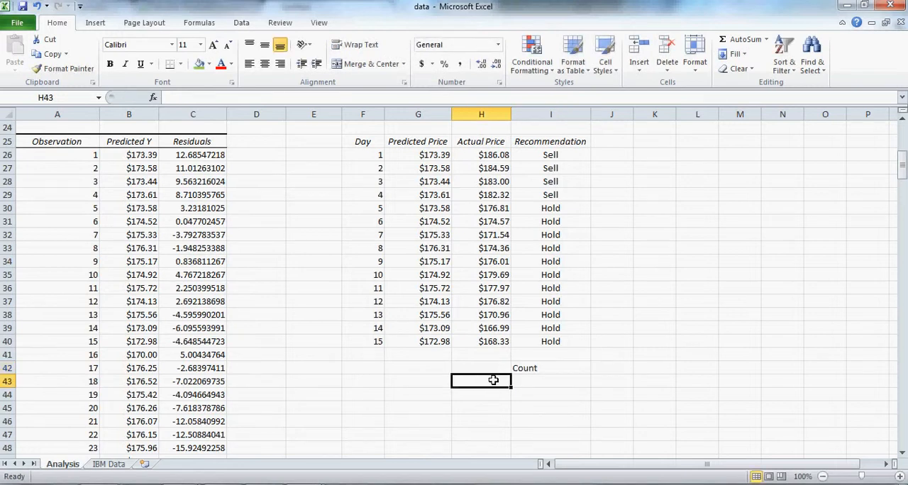
pyautogui.write('Buy')
pyautogui.press('Return')
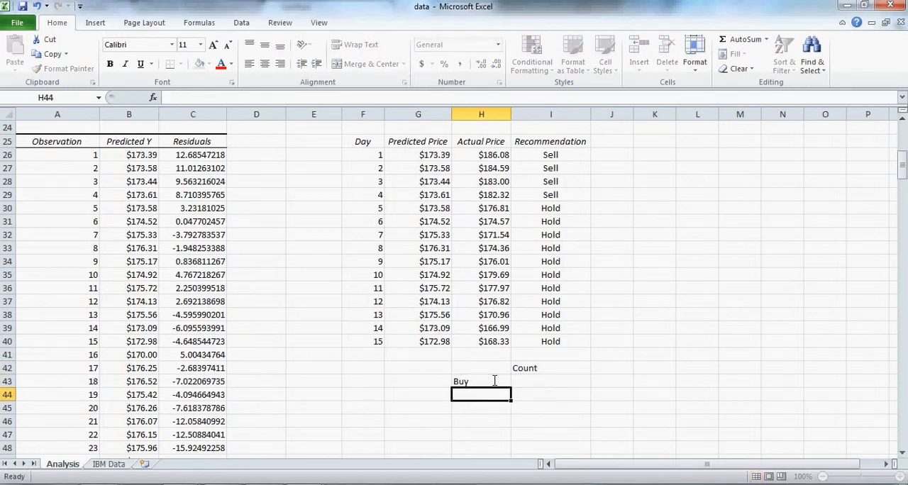
pyautogui.write('Sell')
pyautogui.press('Return')
pyautogui.write('Hold')
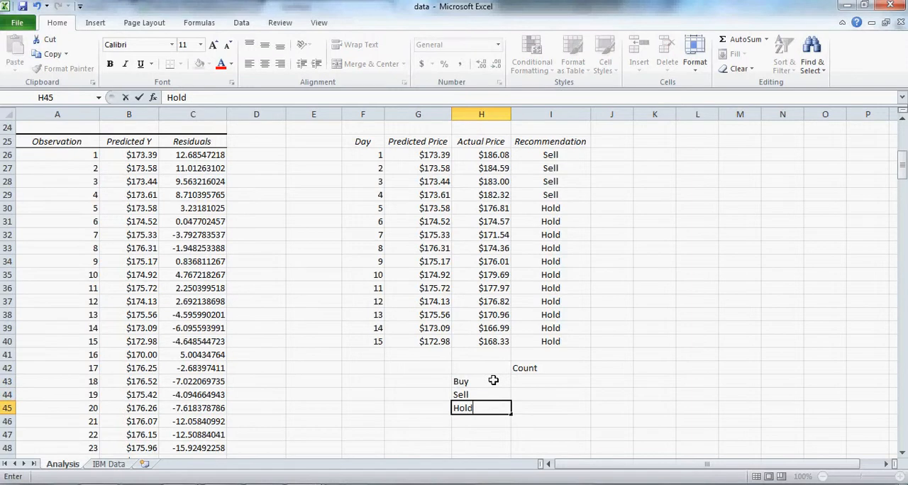
pyautogui.press('Return')
# Enter 15 in I46 as the total under the Count column
pyautogui.click(548, 424)
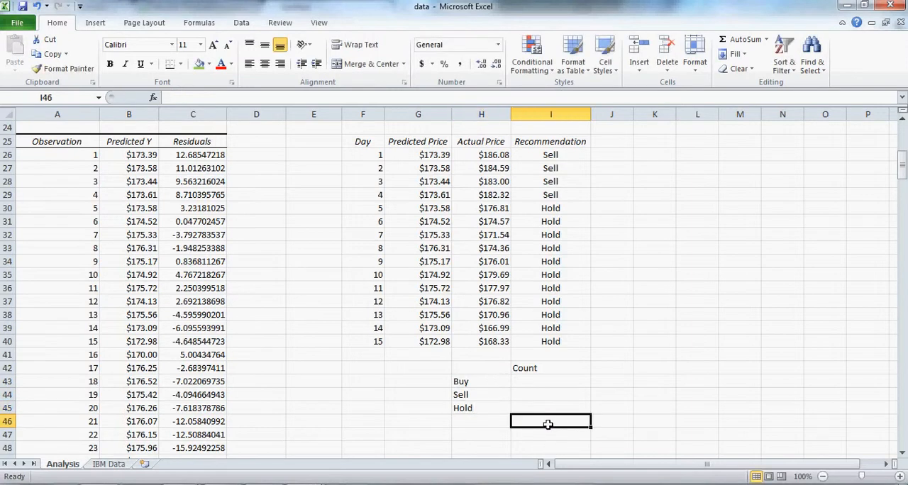
pyautogui.write('15')
pyautogui.press('Return')
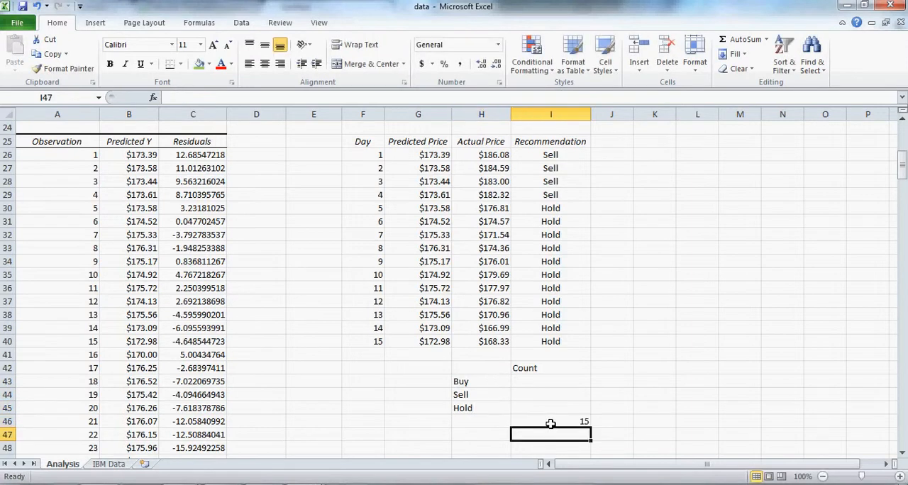
# Count the Buy recommendations in I43 with =COUNTIF(I26:I40,"Buy")
pyautogui.click(561, 382)
pyautogui.write('=')
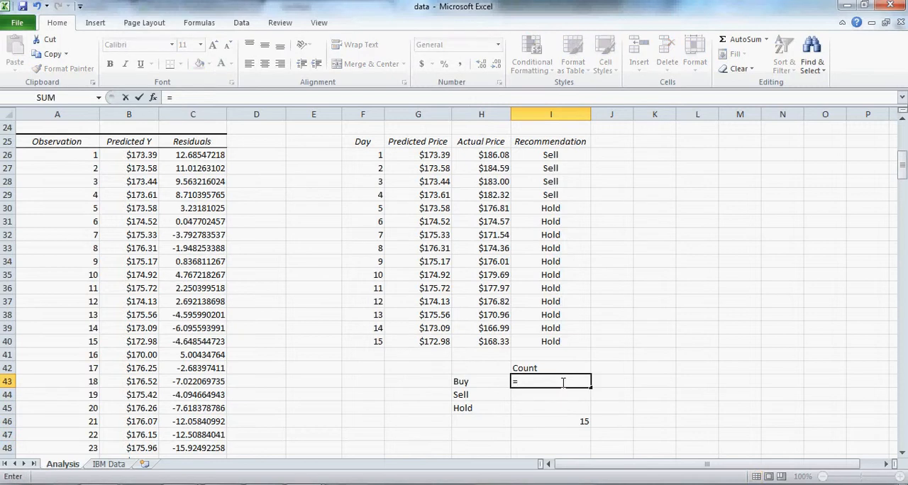
pyautogui.write('COUNTIF(')
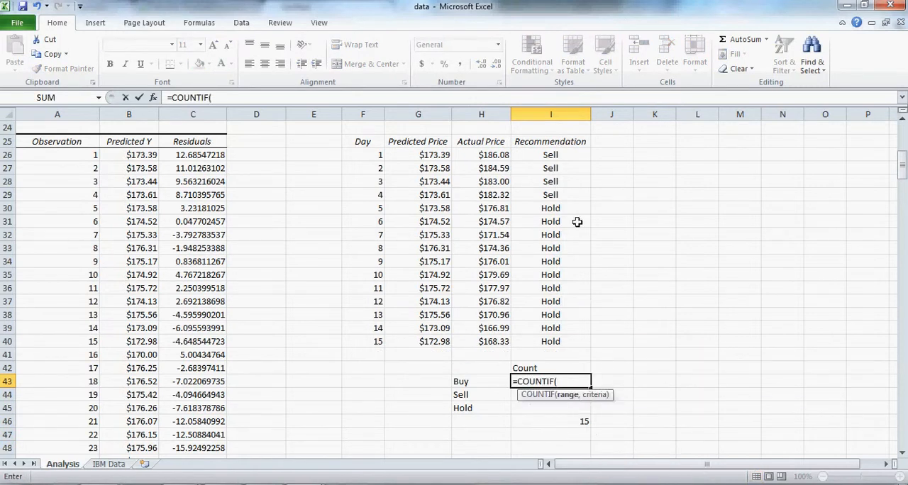
pyautogui.moveTo(560, 154); pyautogui.dragTo(549, 341)
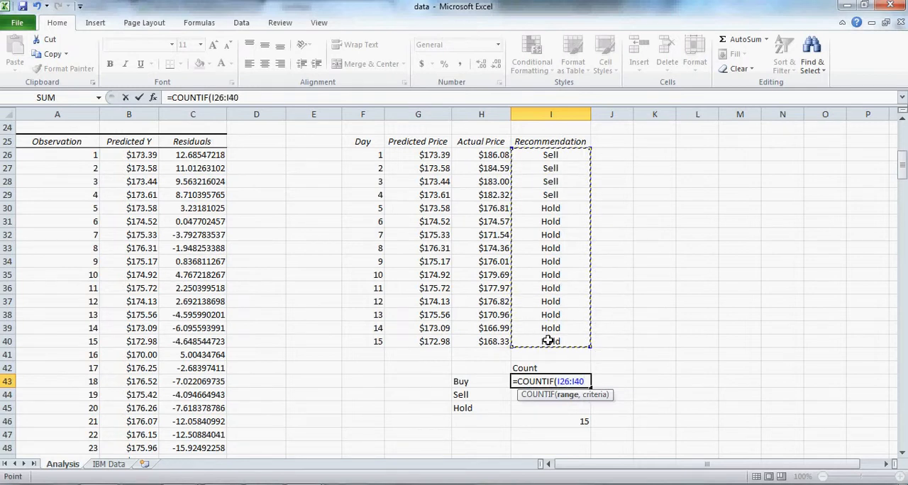
pyautogui.write(',')
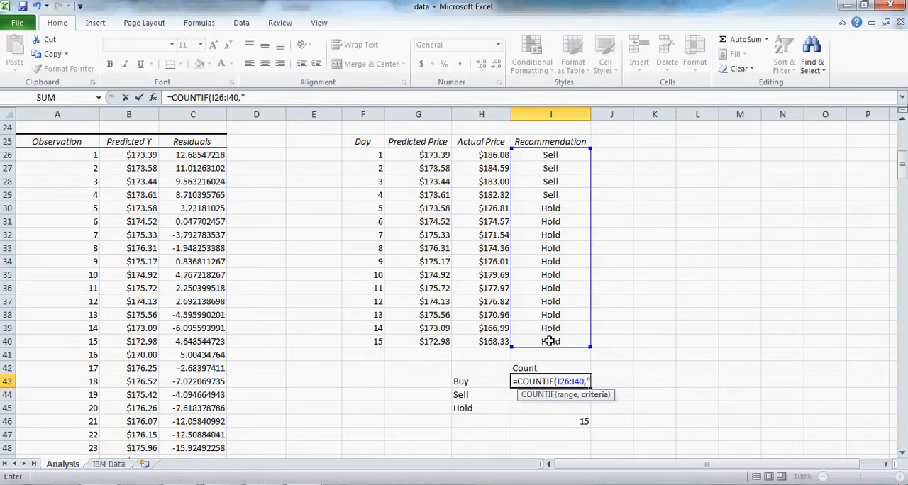
pyautogui.write('"Buy")')
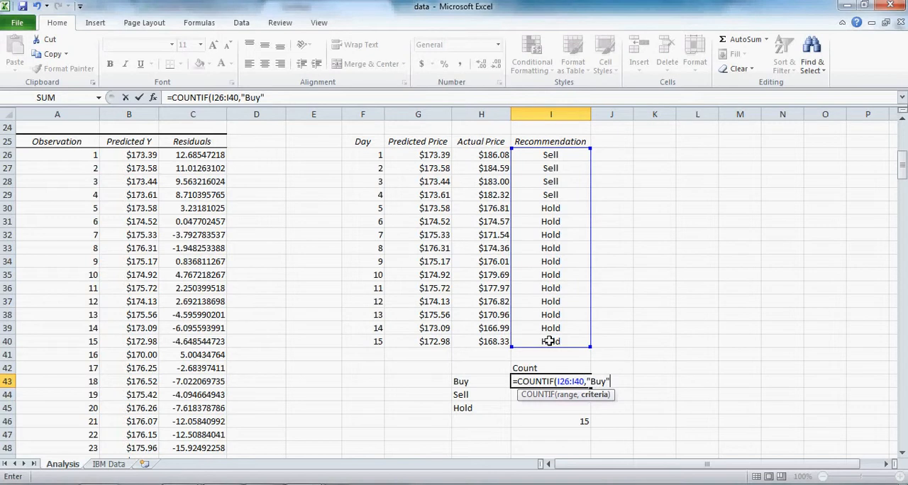
pyautogui.press('Return')
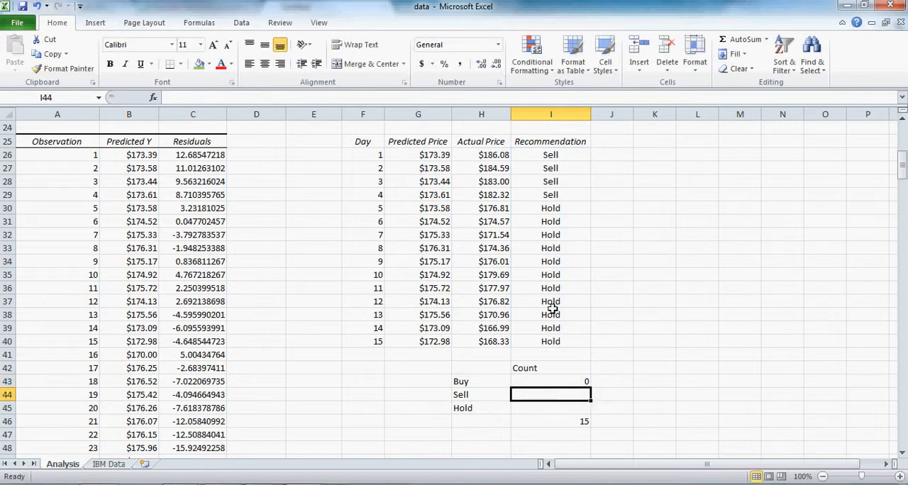
pyautogui.click(568, 381)
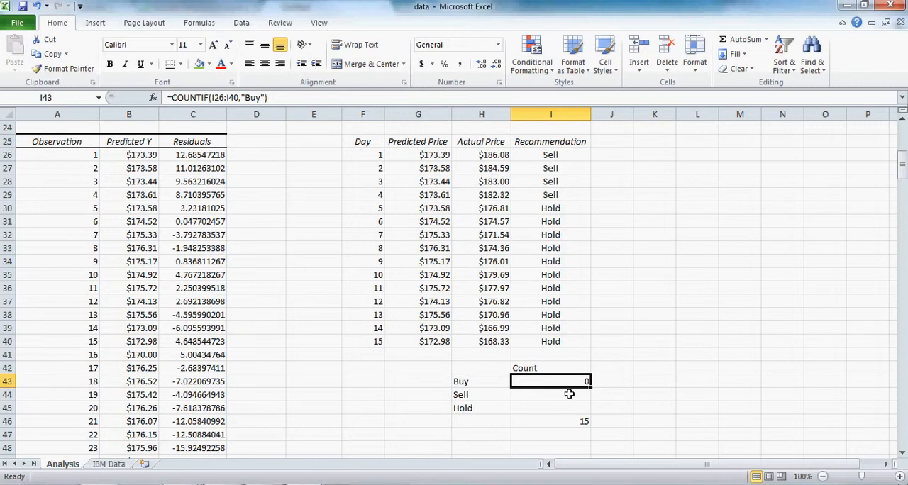
# Count the Sell recommendations in I44 with =COUNTIF(I26:I40,"Sell")
pyautogui.click(572, 395)
pyautogui.write('=COUNTIF(')
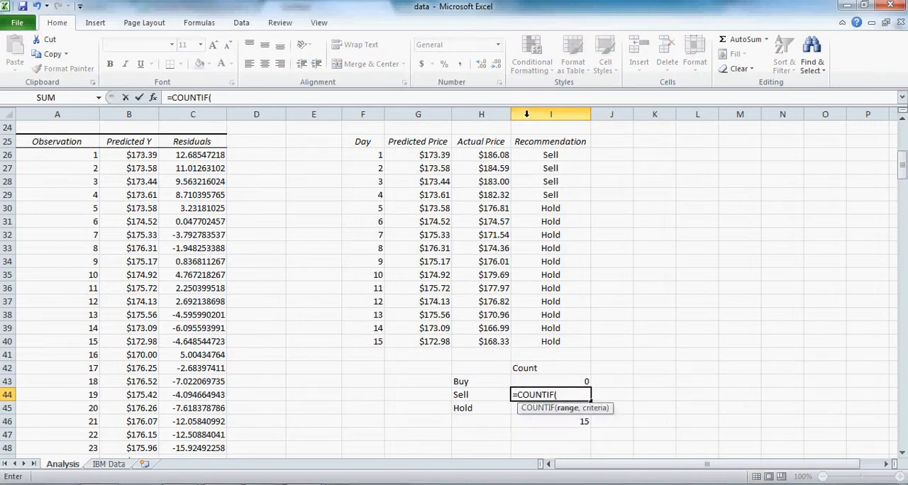
pyautogui.moveTo(550, 157); pyautogui.dragTo(550, 343)
pyautogui.write(',"Sell')
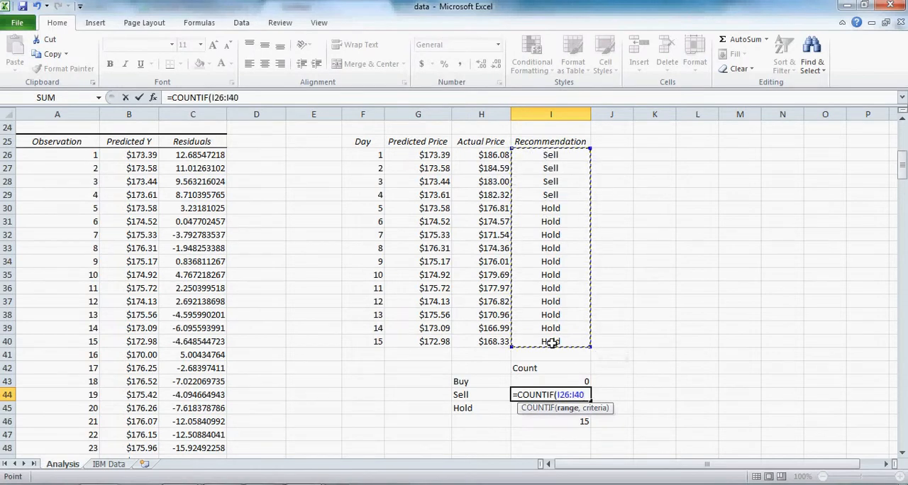
pyautogui.write('")')
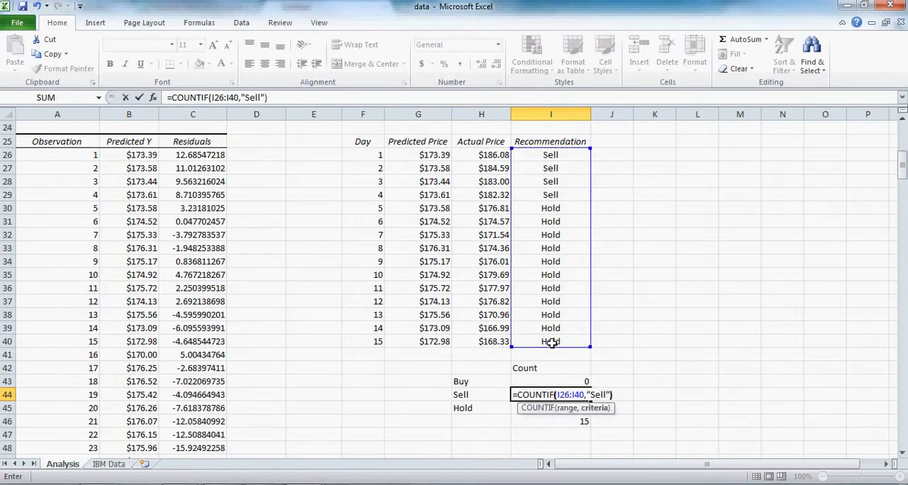
pyautogui.press('Return')
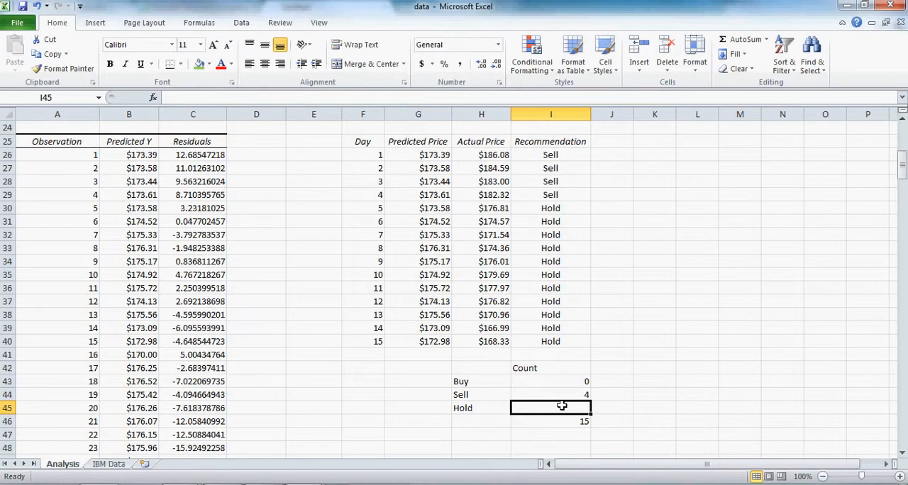
# Count the Hold recommendations in I45 with =COUNTIF(I26:I40,"Hold")
pyautogui.write('=COUNTIF(')
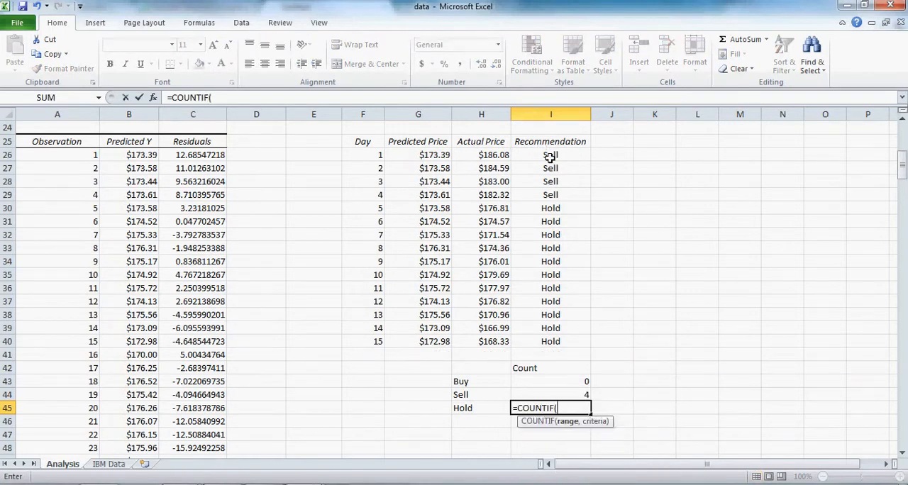
pyautogui.moveTo(550, 156); pyautogui.dragTo(549, 343)
pyautogui.write(',')
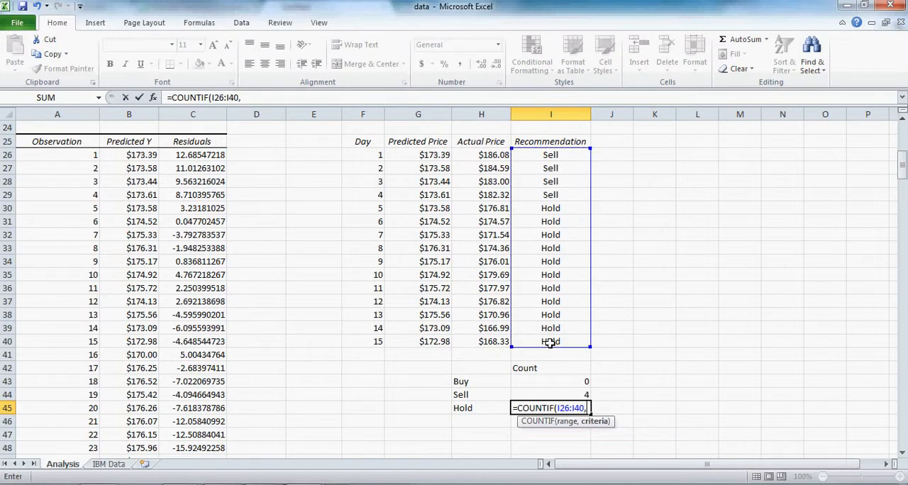
pyautogui.write('"Hold")')
pyautogui.press('Return')
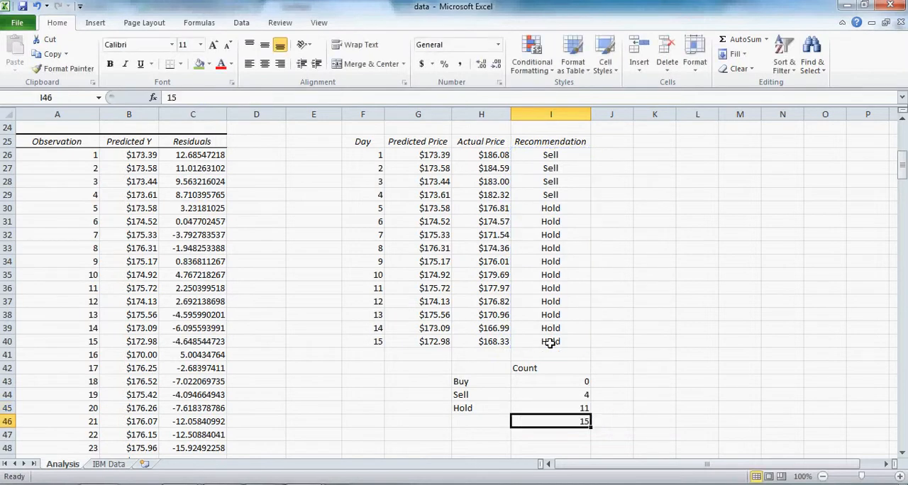
pyautogui.click(609, 383)
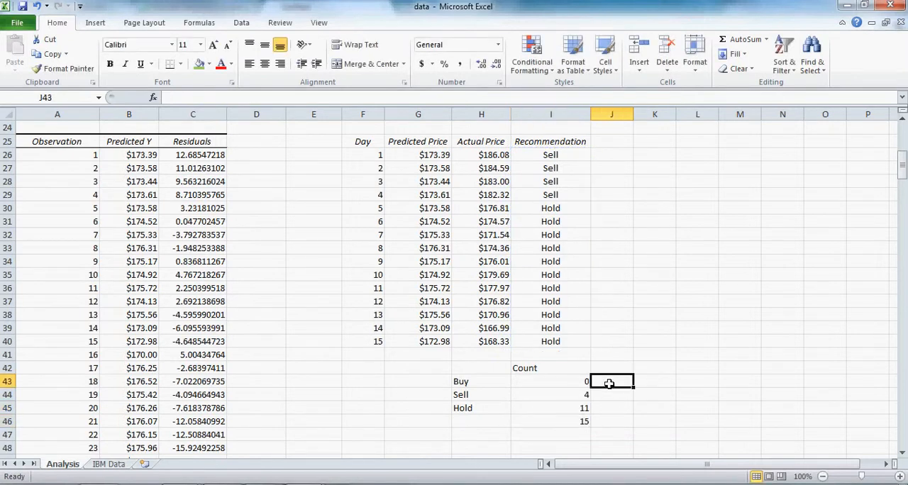
# Compute the Buy share of all recommendations in J43 with =I43/15
pyautogui.write('=')
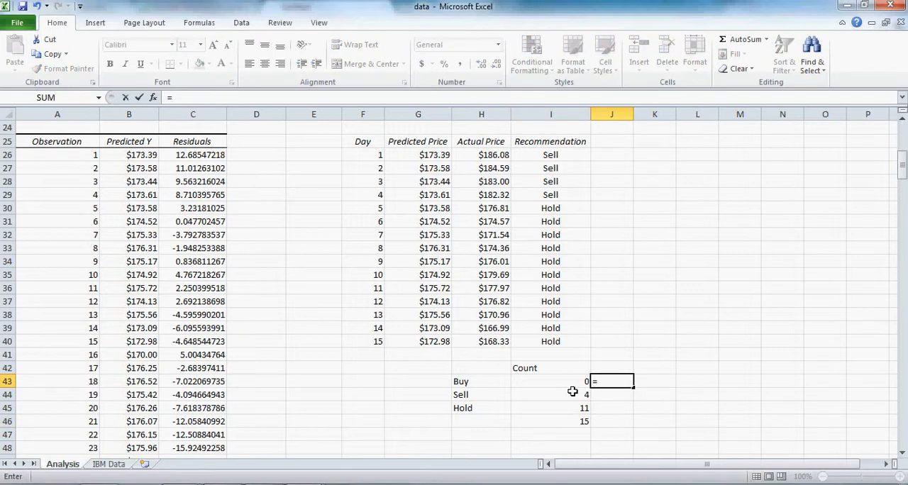
pyautogui.click(580, 383)
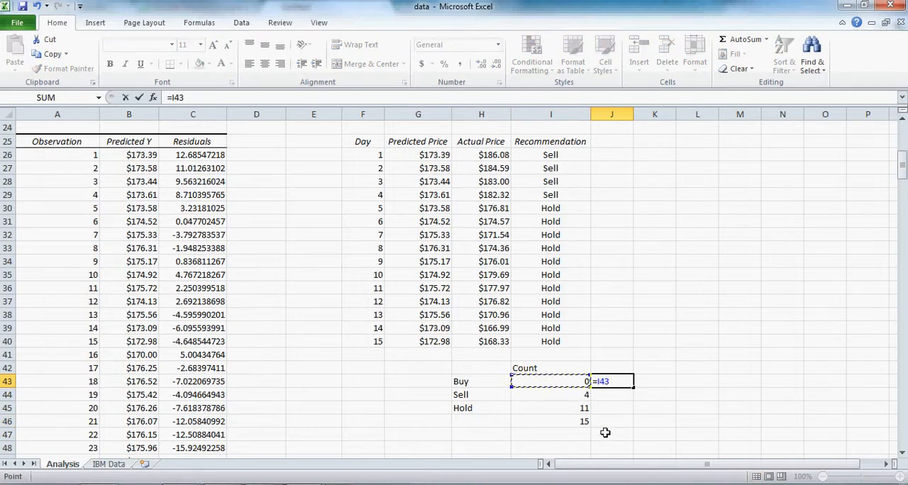
pyautogui.write('/15')
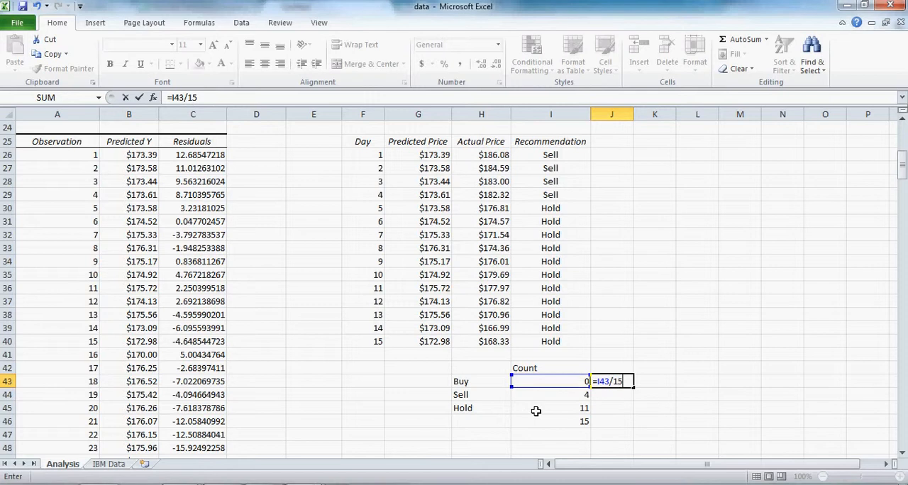
pyautogui.press('Return')
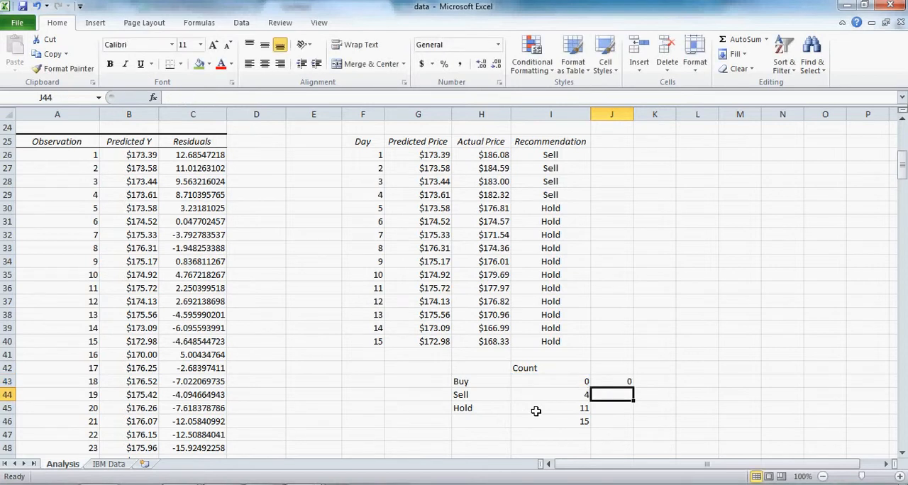
# Compute the Sell and Hold shares in J44 and J45 with =I44/15 and =I45/15
pyautogui.write('=')
pyautogui.click(551, 395)
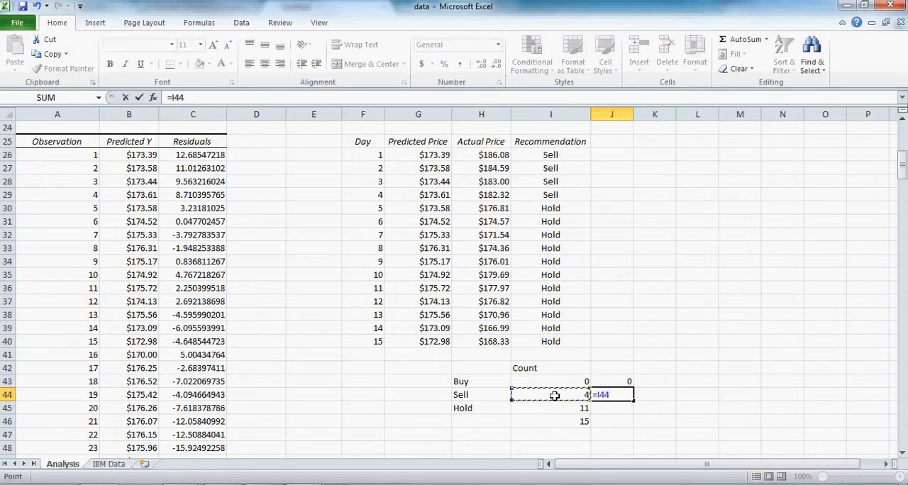
pyautogui.write('/15')
pyautogui.press('Return')
pyautogui.write('=')
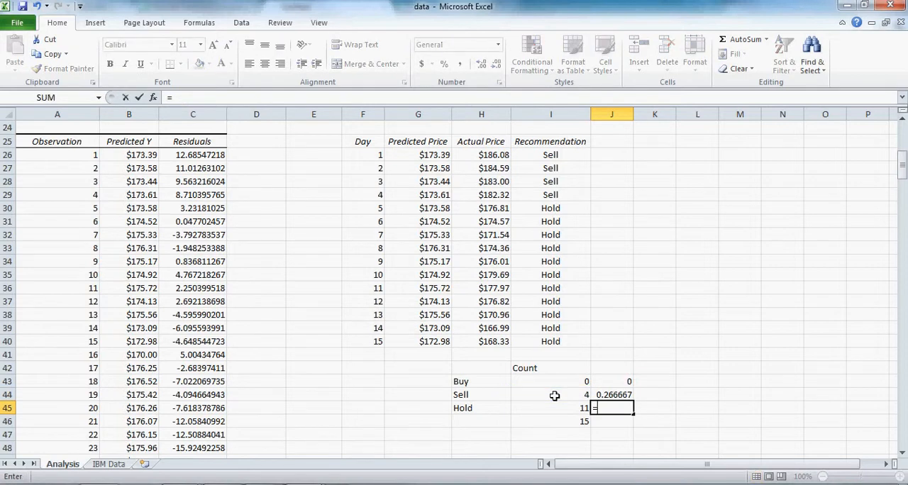
pyautogui.click(570, 406)
pyautogui.write('/15')
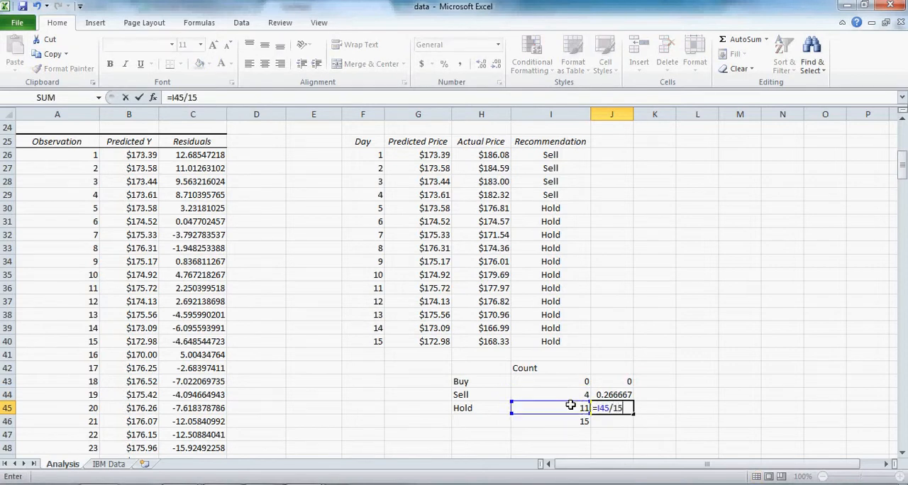
pyautogui.press('Return')
# Format the shares in J43:J45 as percentages with 1 decimal place
pyautogui.moveTo(614, 382); pyautogui.dragTo(614, 409)
pyautogui.rightClick(614, 409)
pyautogui.click(661, 355)
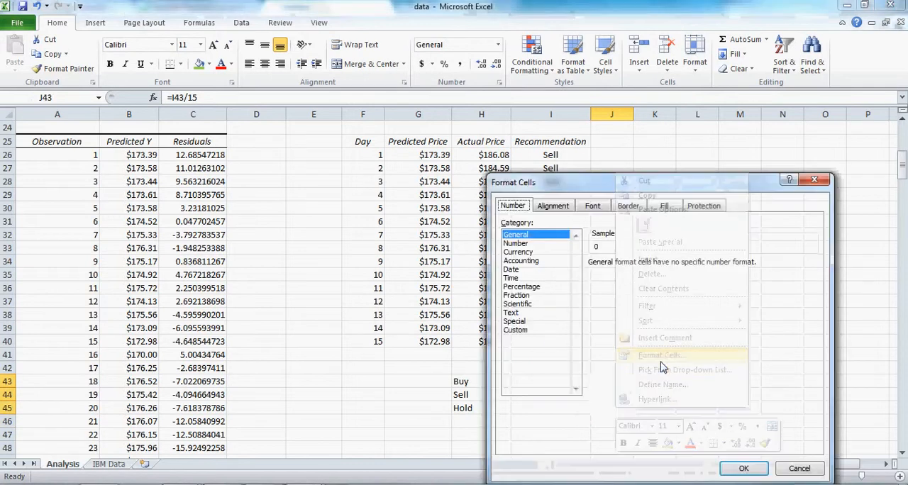
pyautogui.click(522, 287)
pyautogui.click(677, 268)
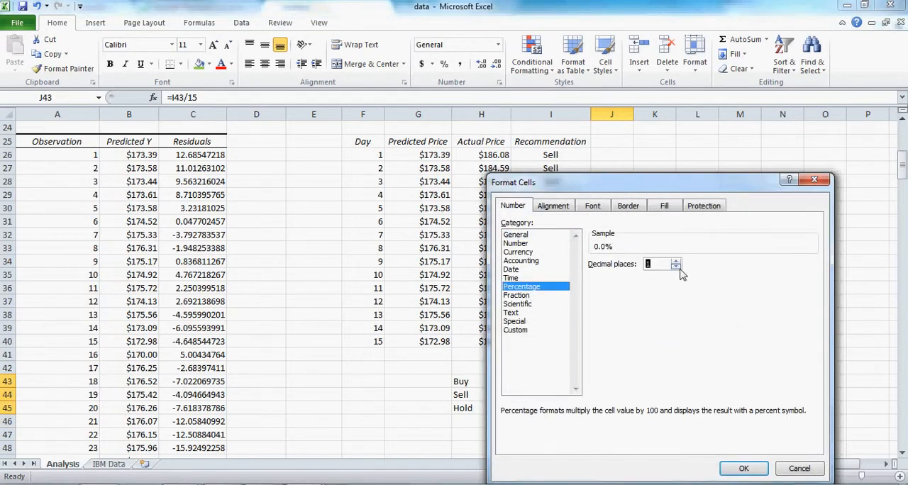
pyautogui.click(744, 468)
pyautogui.click(648, 432)
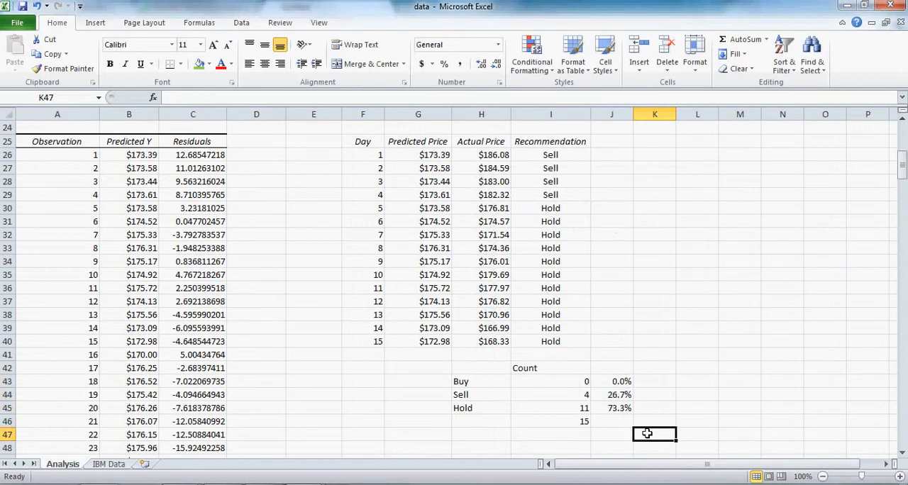